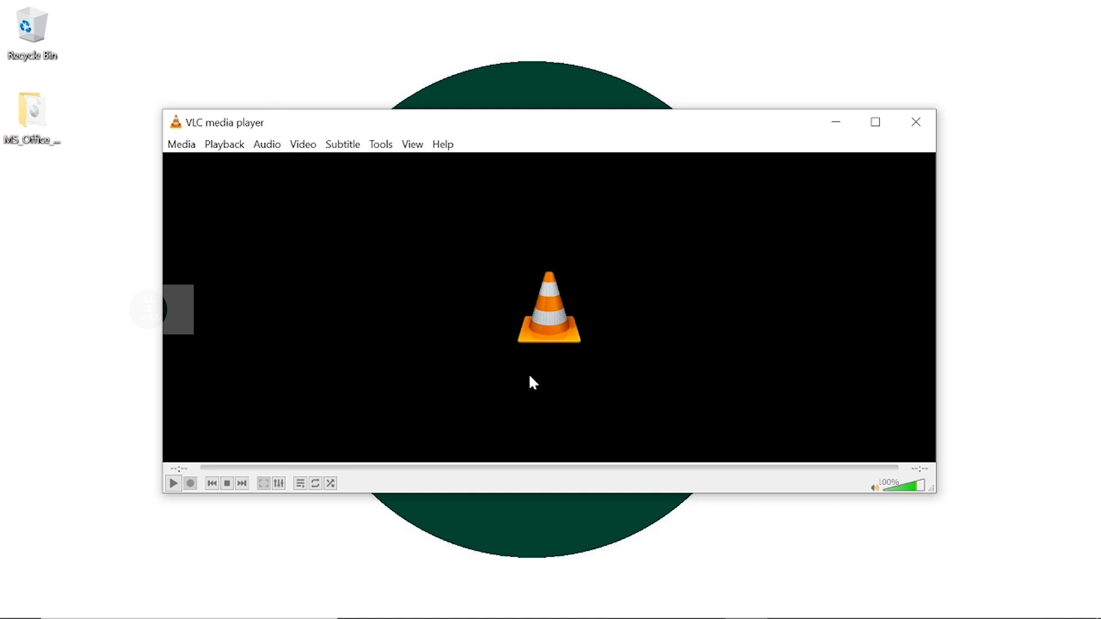
Set the capture device to Desktop at 30 f/s and choose Convert instead of Play
{"action": "left_click", "coordinate": [176, 147]}
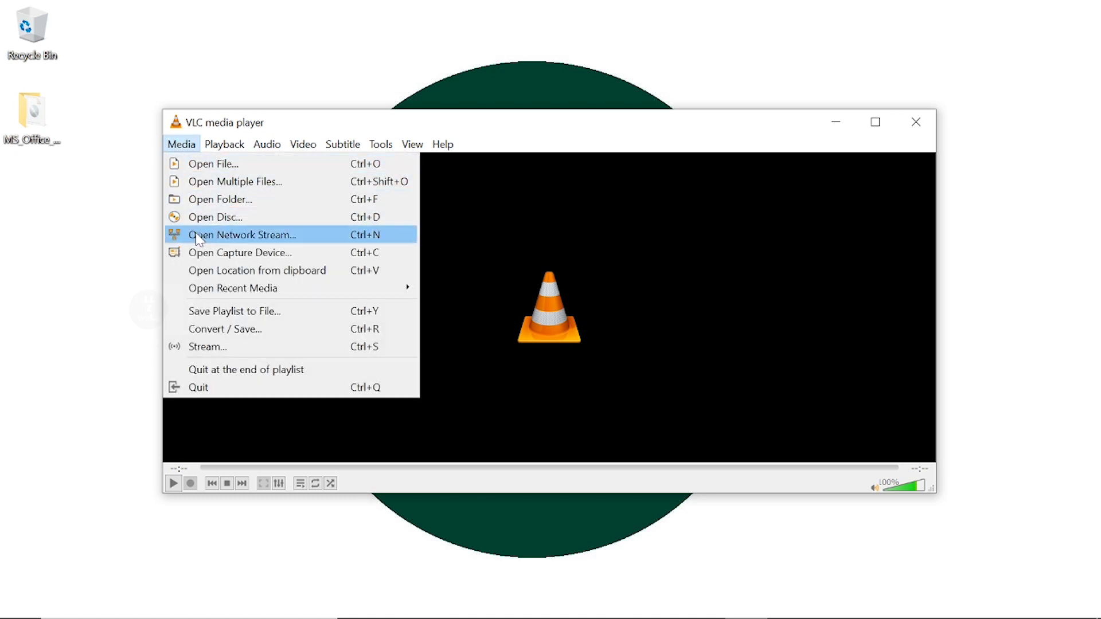
{"action": "left_click", "coordinate": [196, 258]}
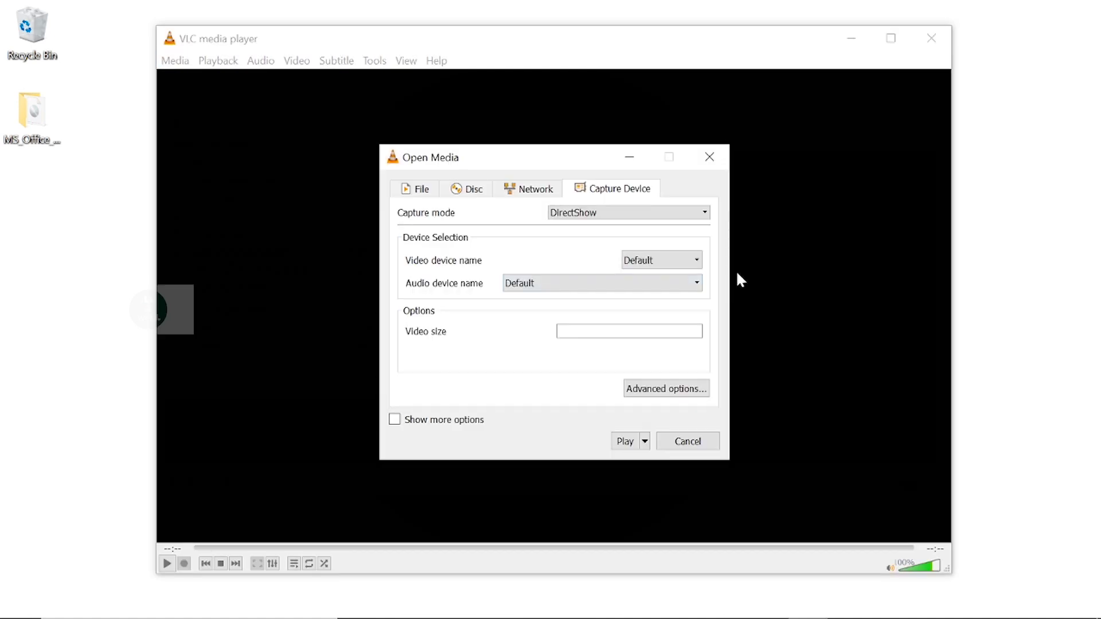
{"action": "left_click", "coordinate": [651, 213]}
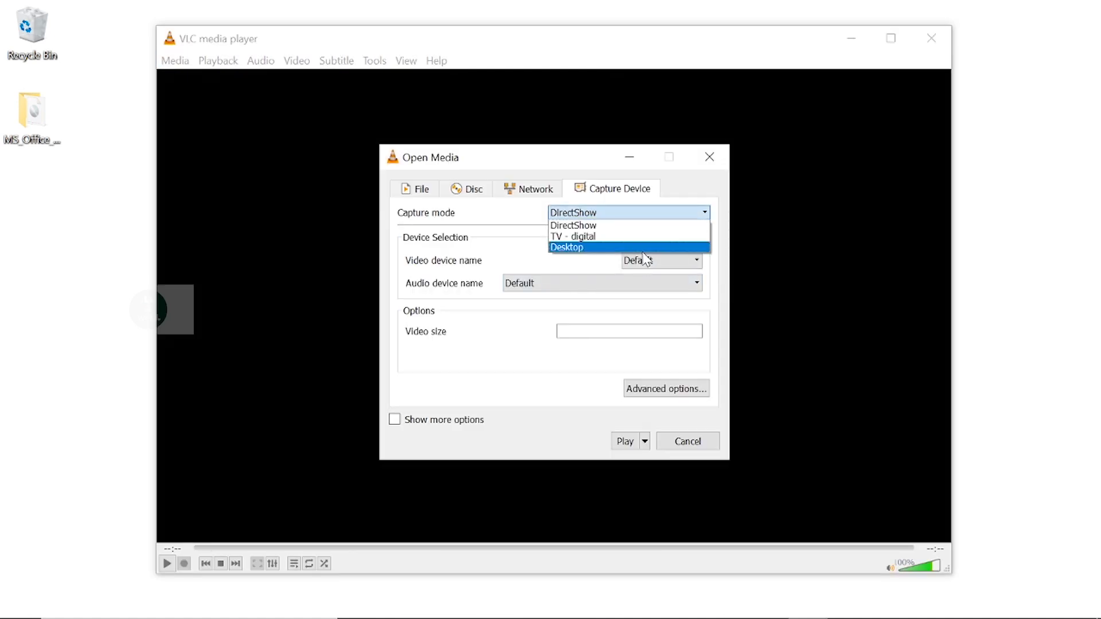
{"action": "left_click", "coordinate": [651, 248]}
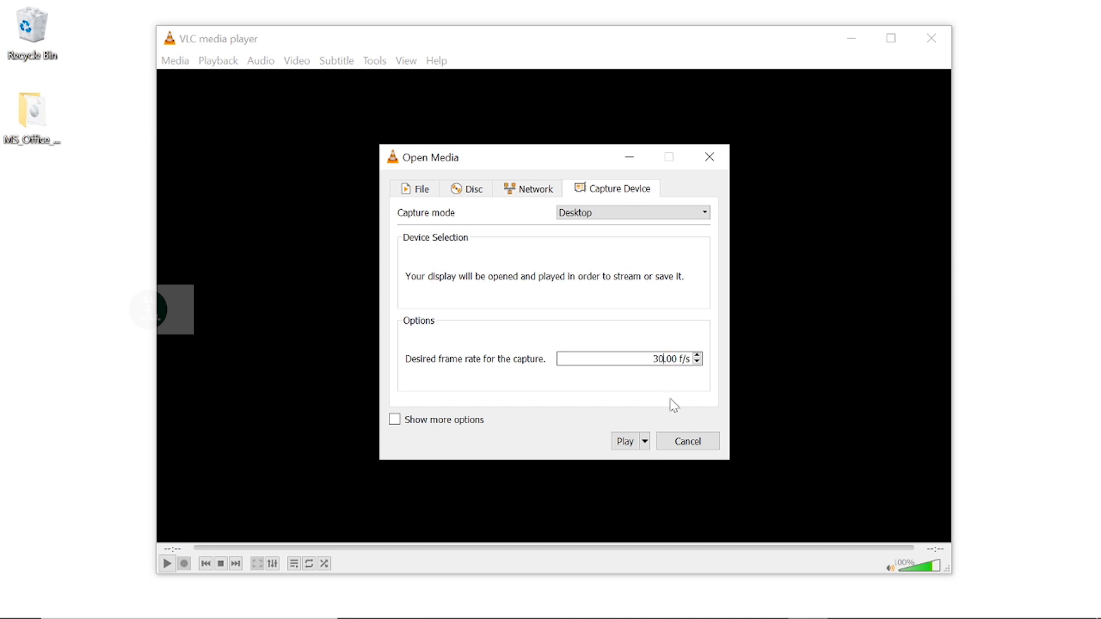
{"action": "left_click", "coordinate": [647, 441]}
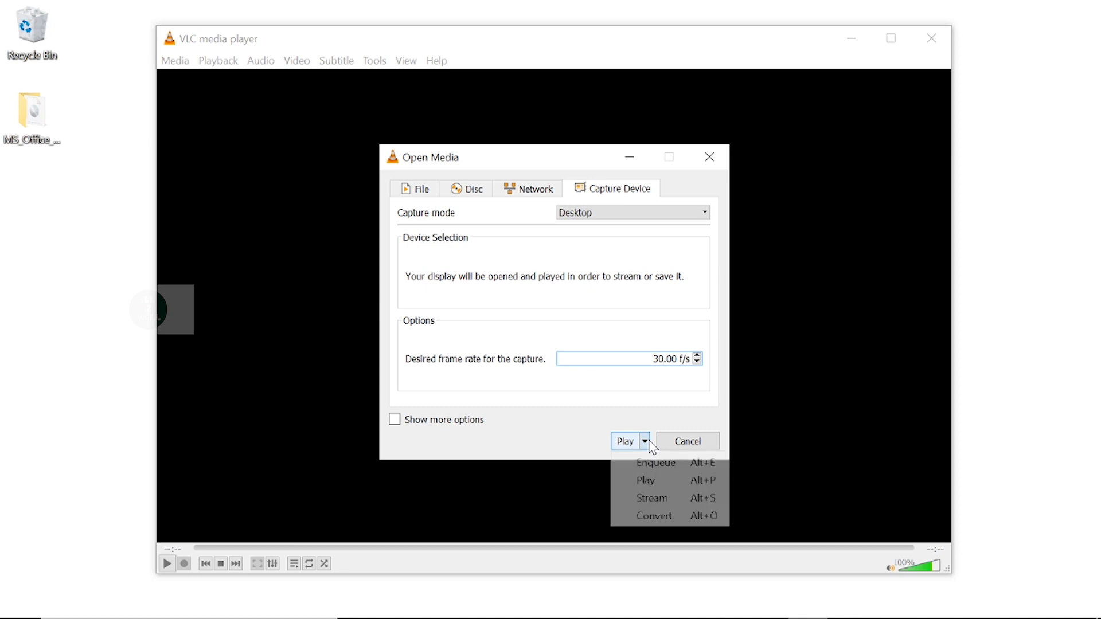
{"action": "left_click", "coordinate": [654, 516]}
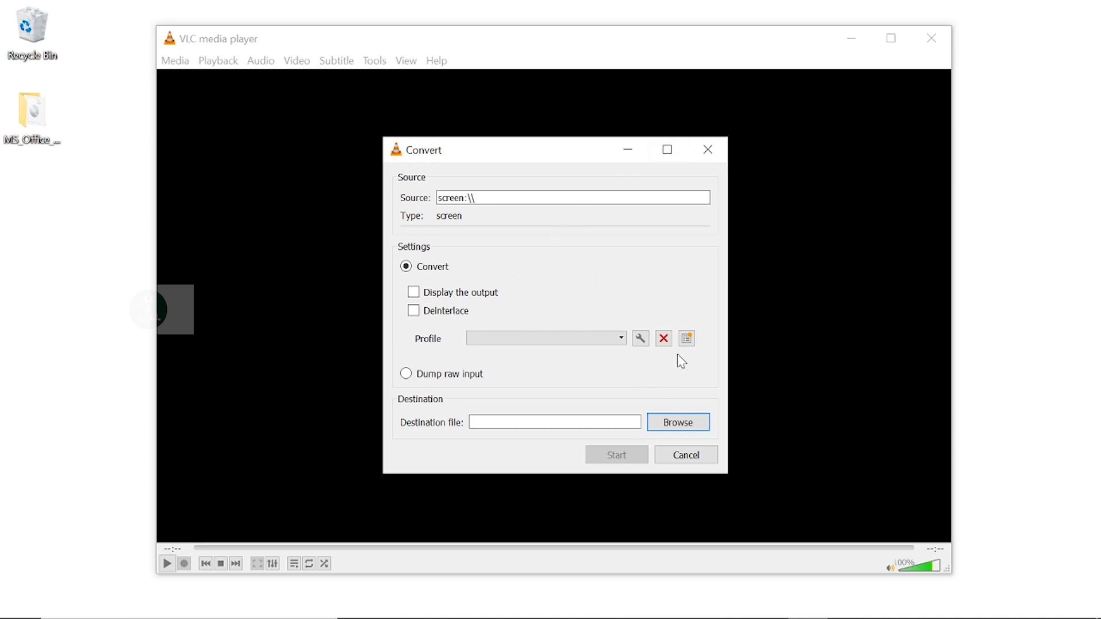
Create a conversion profile 'screen' with MP4/MOV encapsulation and H-264 video codec
{"action": "left_click", "coordinate": [687, 339]}
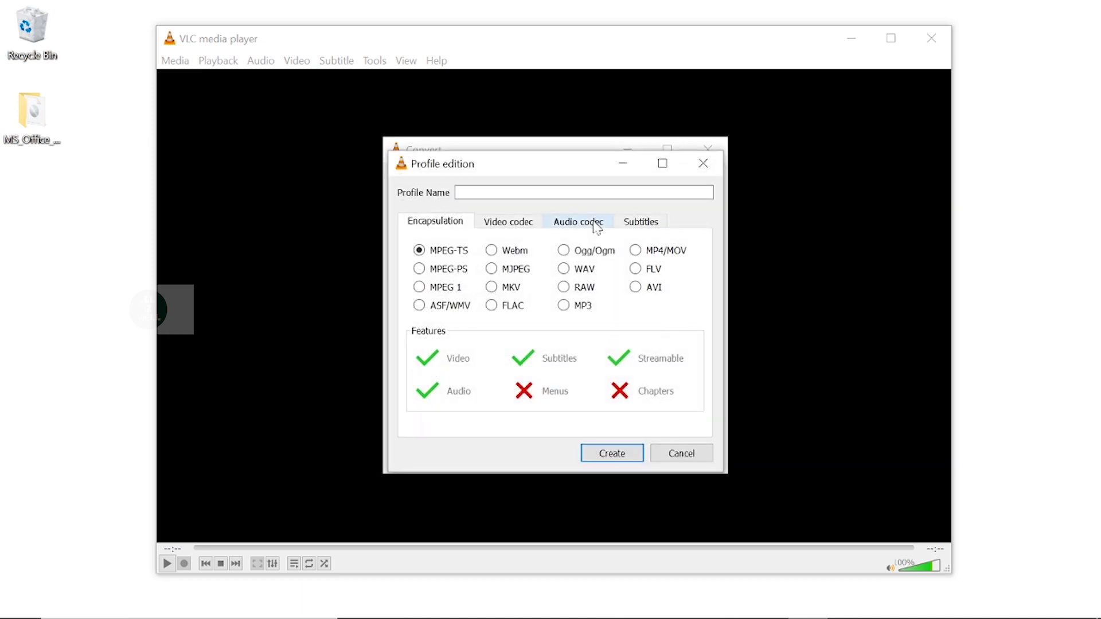
{"action": "left_click", "coordinate": [636, 252]}
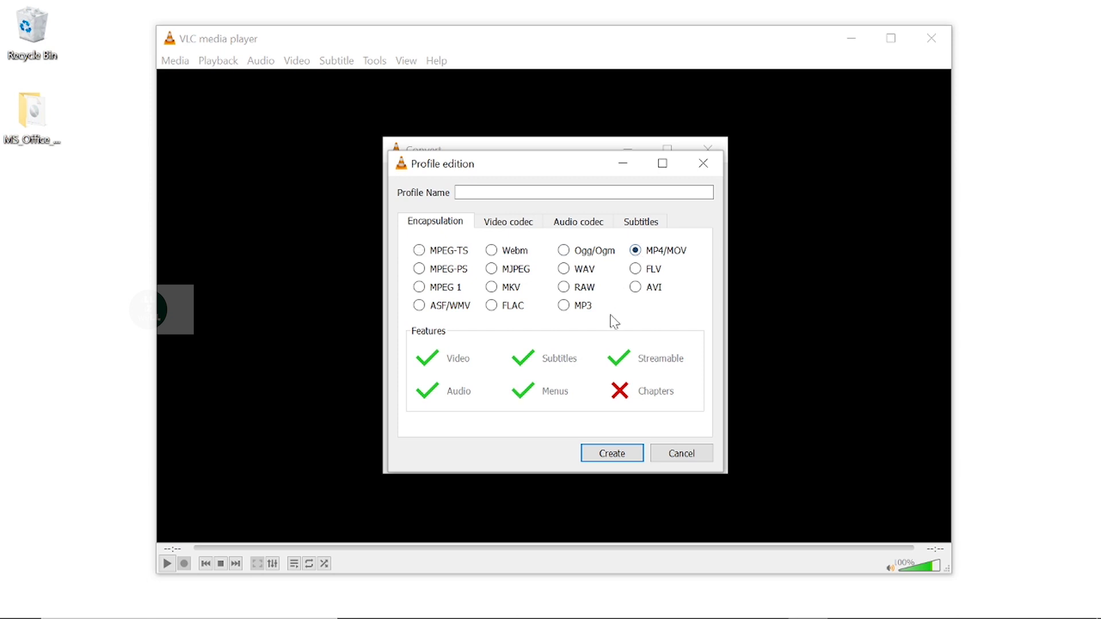
{"action": "left_click", "coordinate": [513, 228]}
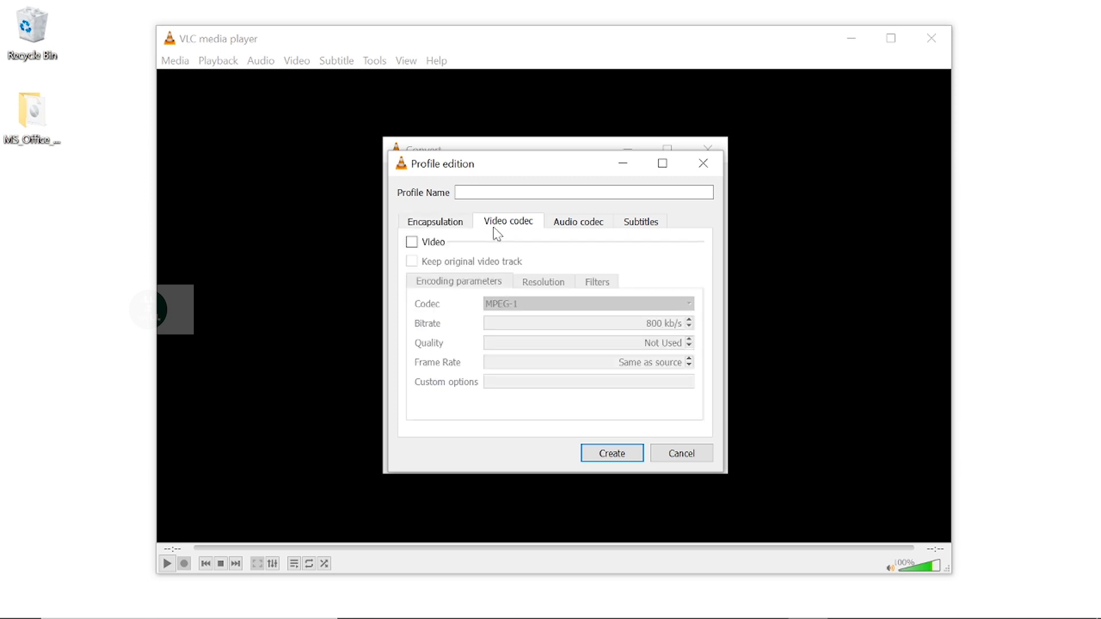
{"action": "left_click", "coordinate": [412, 243]}
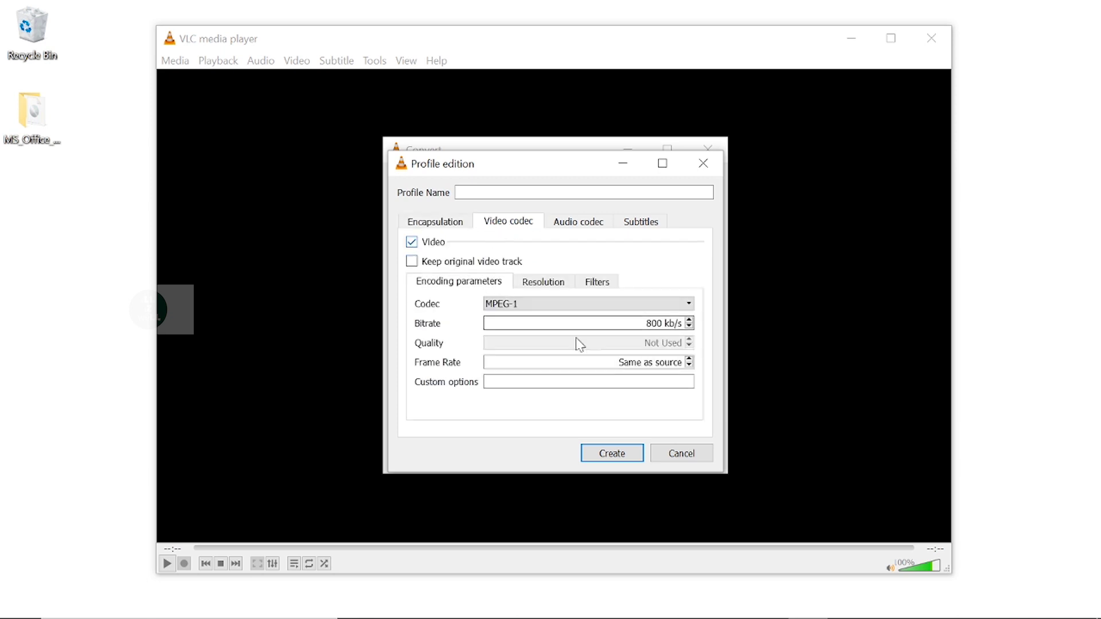
{"action": "left_click", "coordinate": [635, 306]}
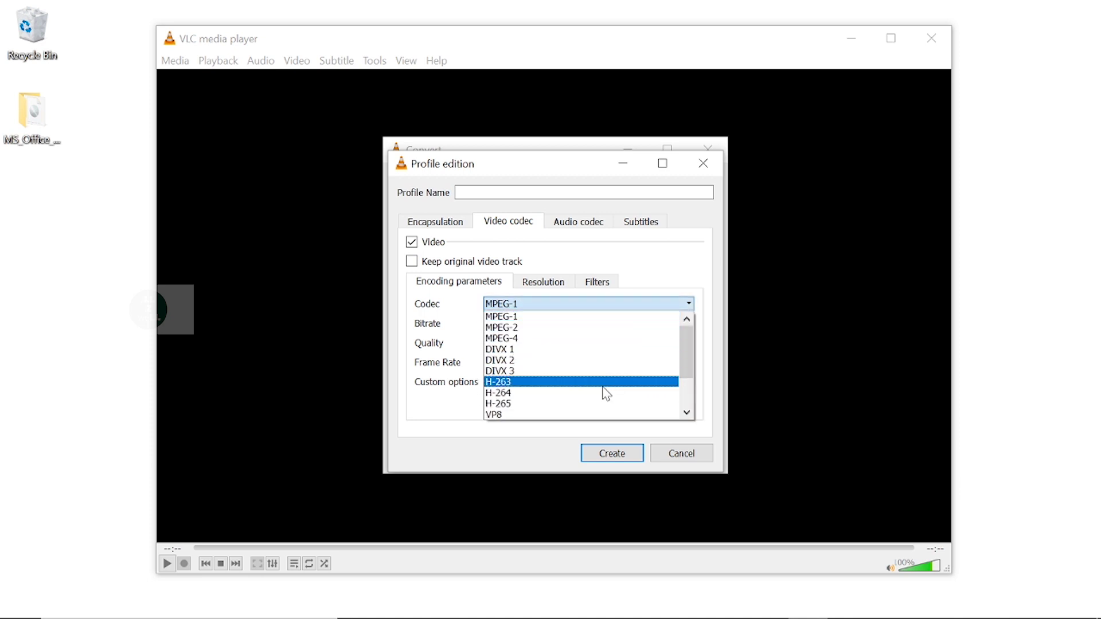
{"action": "left_click", "coordinate": [605, 394]}
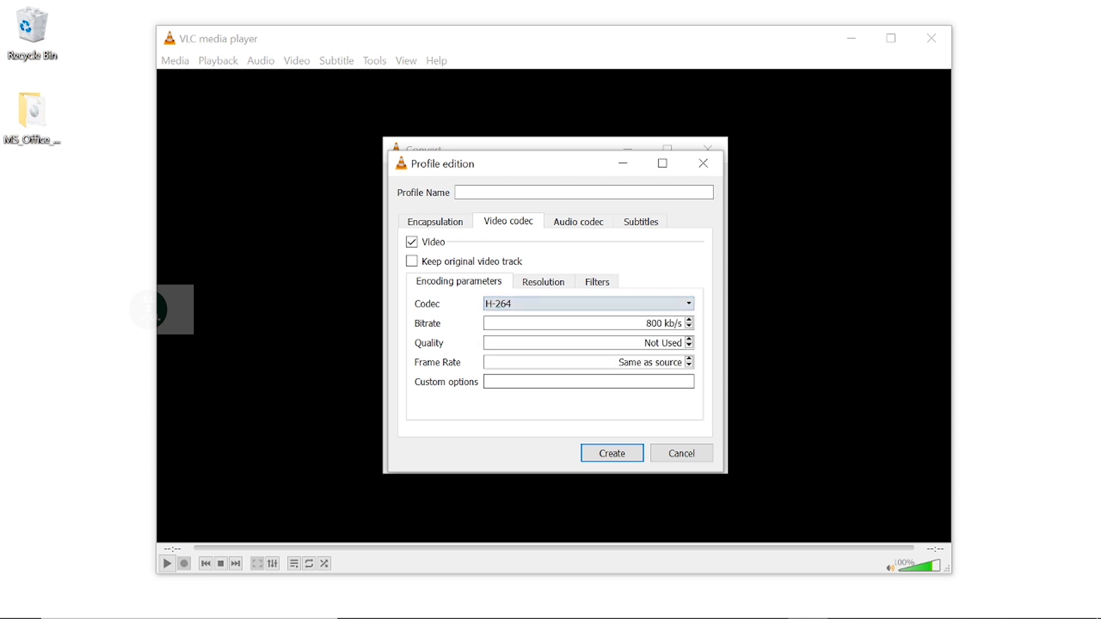
{"action": "left_click", "coordinate": [505, 192]}
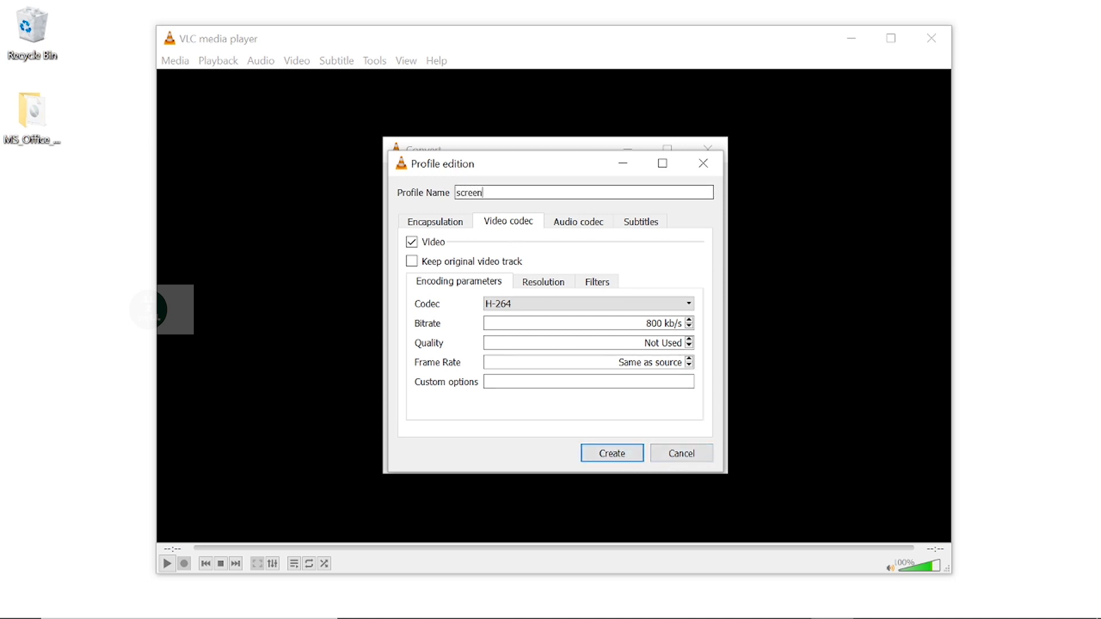
{"action": "left_click", "coordinate": [612, 453]}
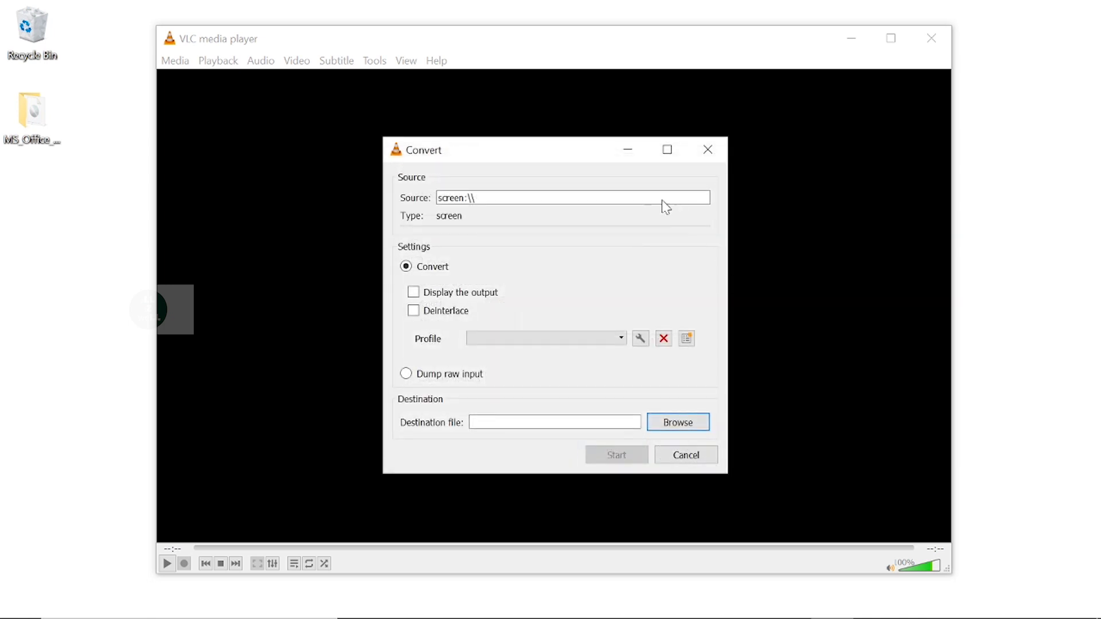
Set the destination to screen.mp4 (Containers *.mp4) on the Desktop and start converting
{"action": "left_click", "coordinate": [674, 423]}
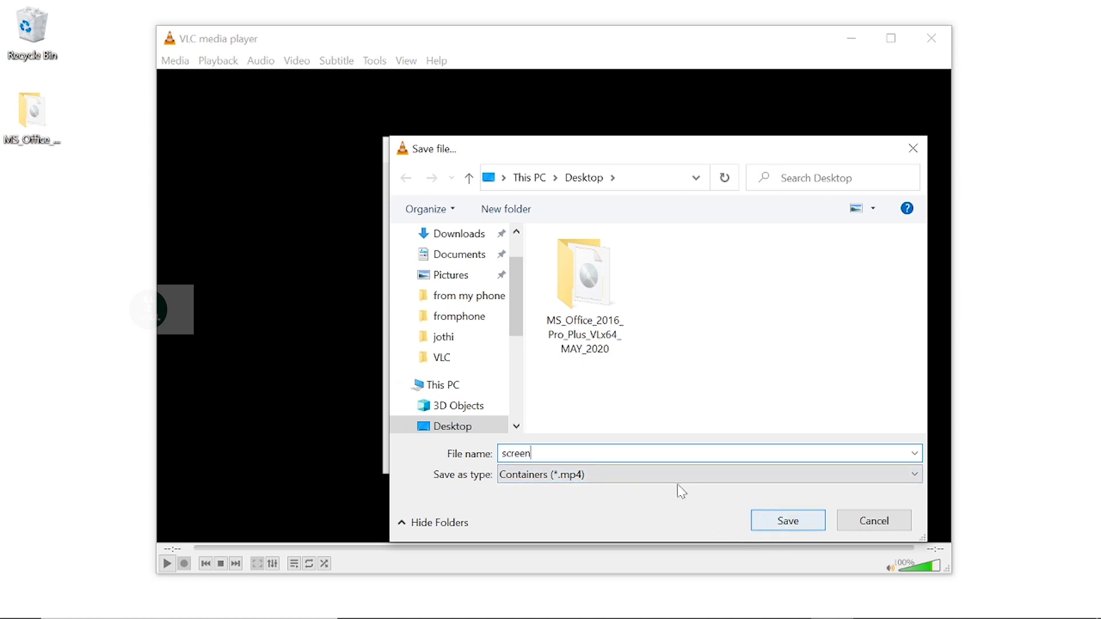
{"action": "left_click", "coordinate": [758, 479]}
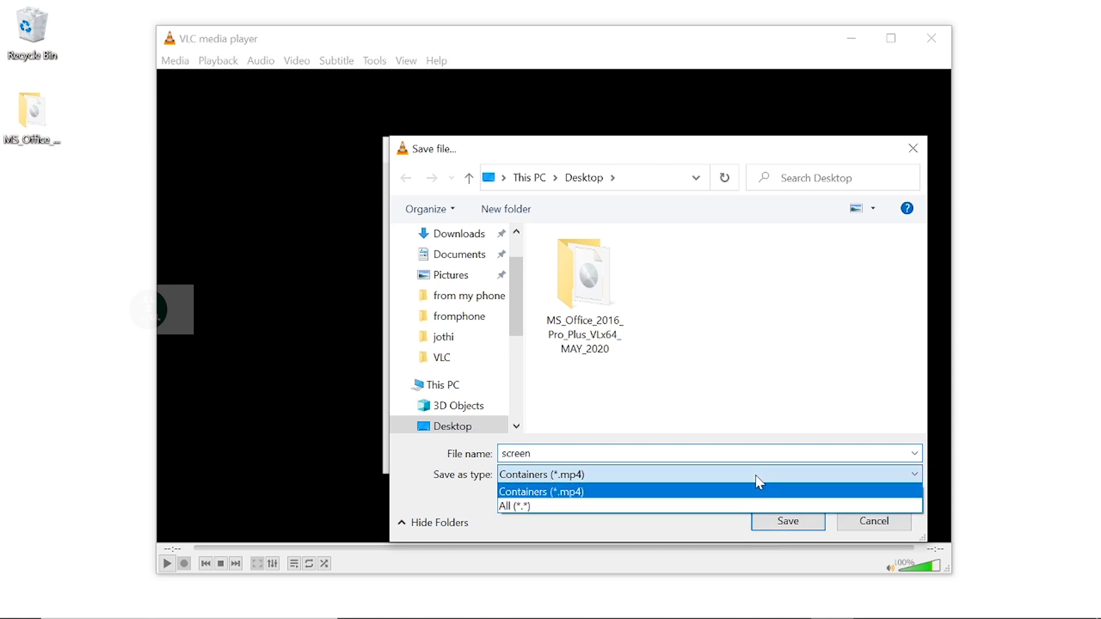
{"action": "left_click", "coordinate": [757, 480]}
{"action": "left_click", "coordinate": [784, 523]}
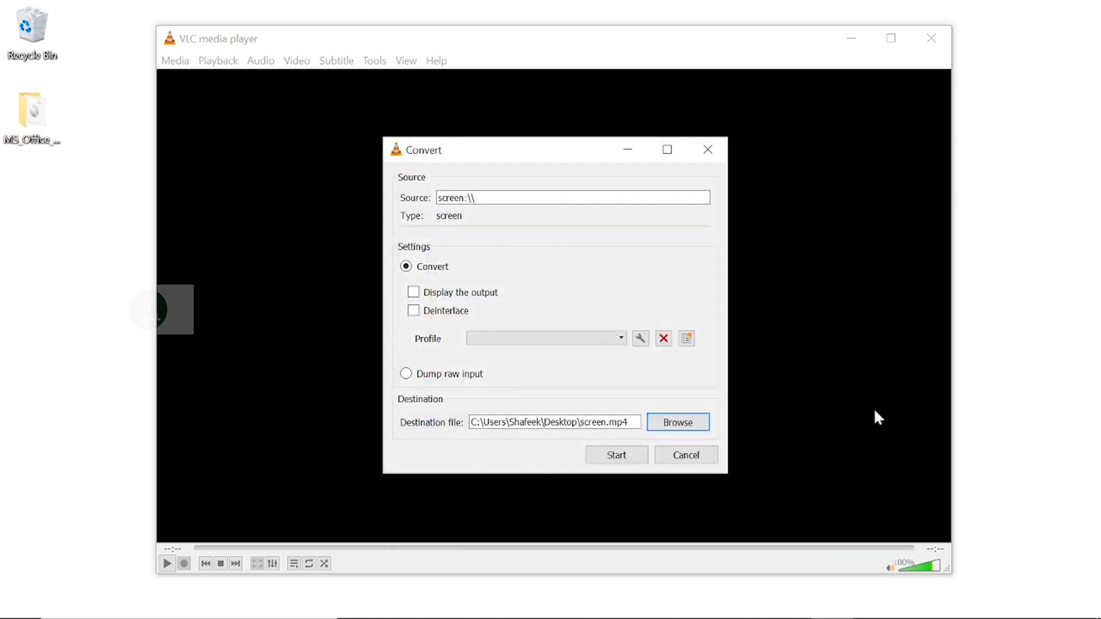
{"action": "left_click", "coordinate": [627, 454]}
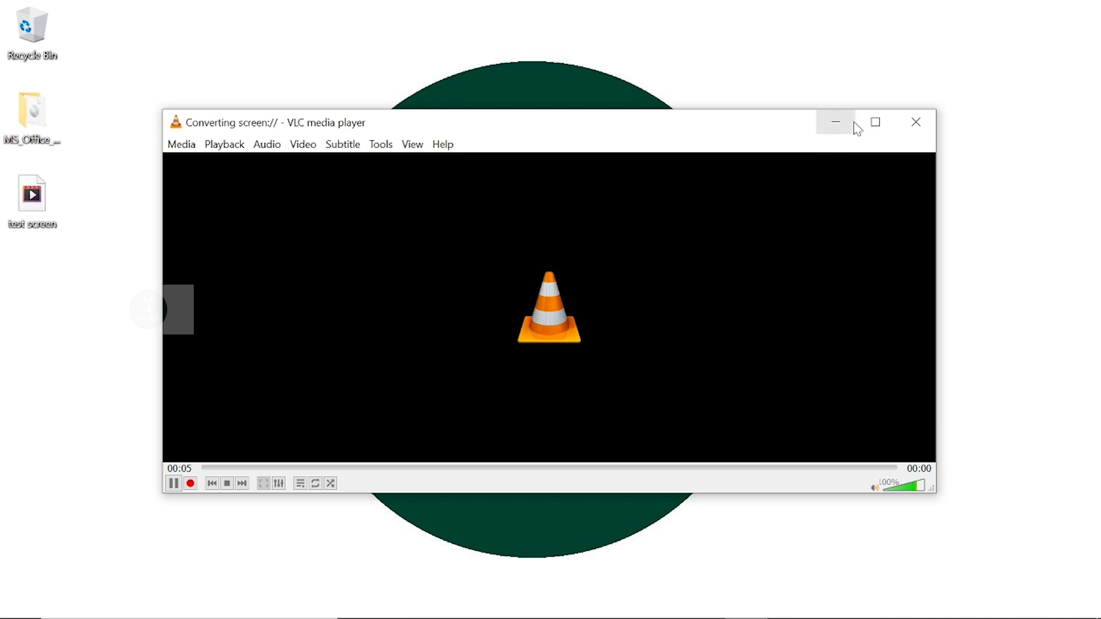
Capture some After Effects activity, then return to VLC and stop recording at about 1:26
{"action": "left_click", "coordinate": [835, 122]}
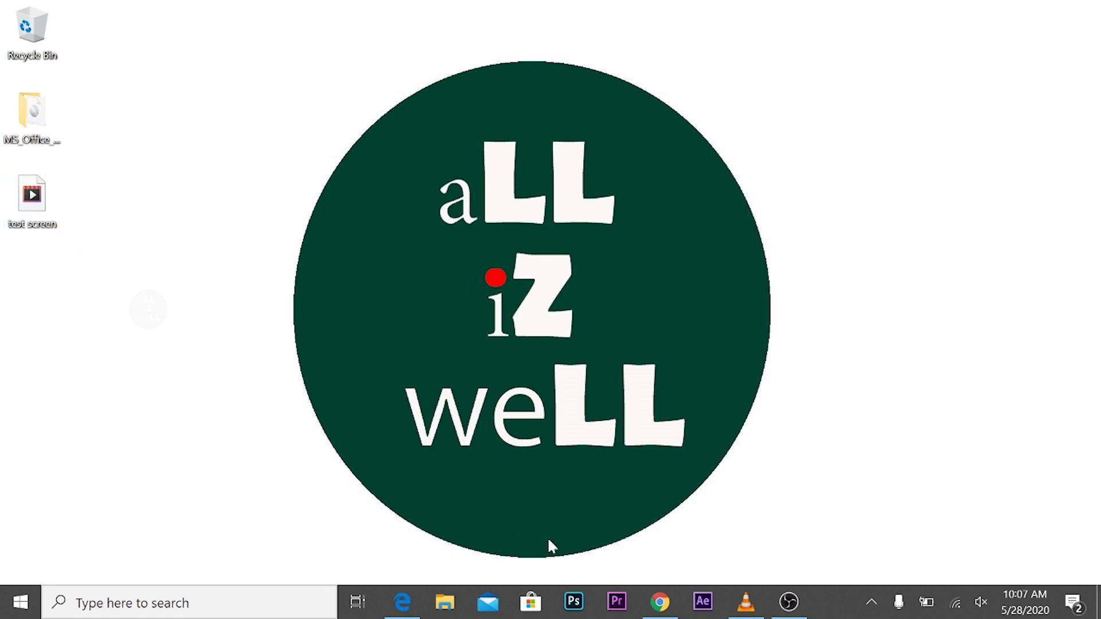
{"action": "left_click", "coordinate": [704, 602]}
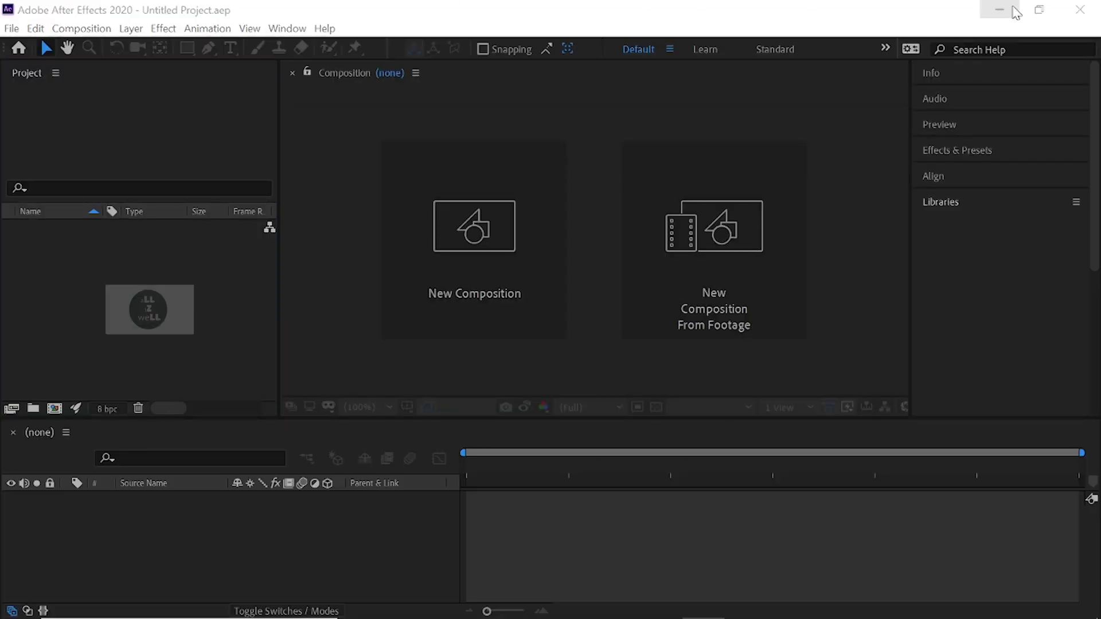
{"action": "left_click", "coordinate": [1012, 12]}
{"action": "left_click", "coordinate": [742, 600]}
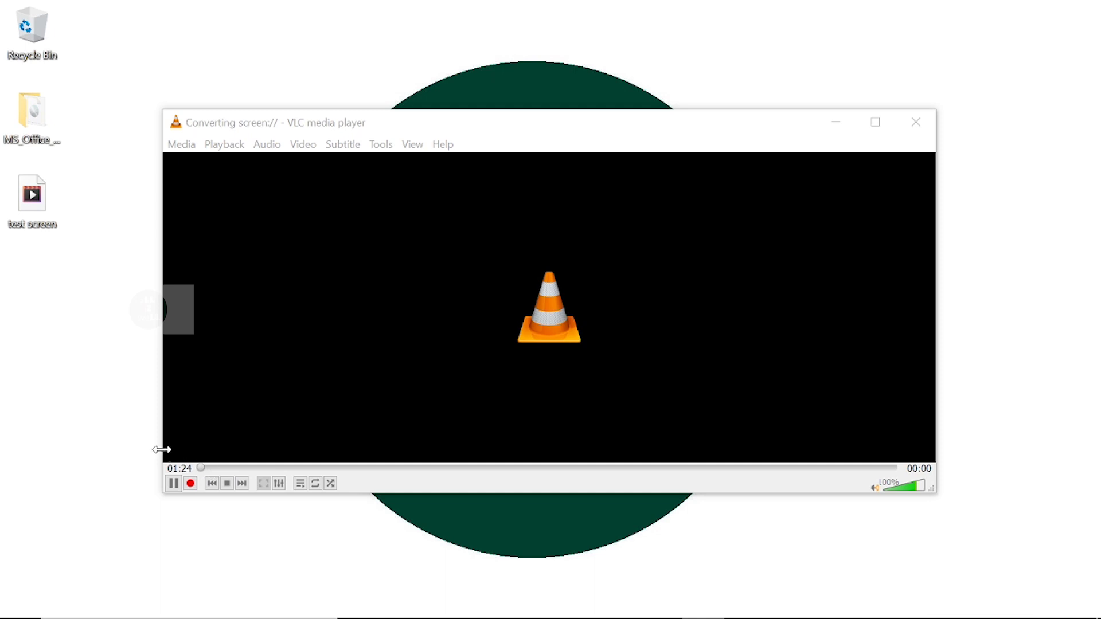
{"action": "left_click", "coordinate": [227, 483]}
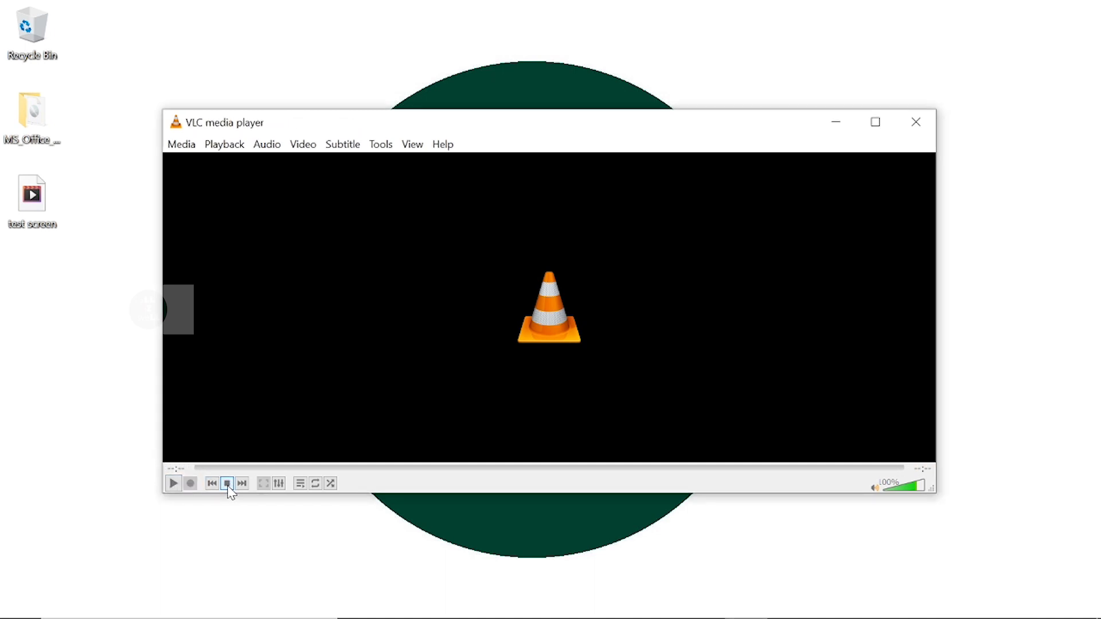
Close VLC media player to reveal the recorded MP4 on the desktop
{"action": "left_click", "coordinate": [915, 122]}
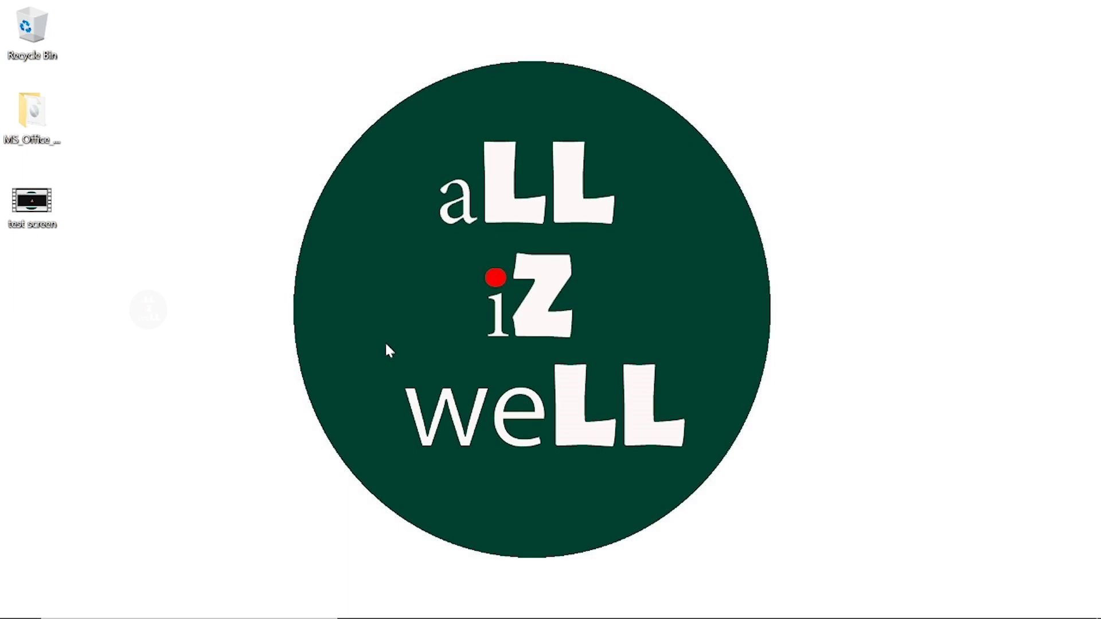
Play the test screen recording full screen and skip ahead to the VLC conversion part
{"action": "double_click", "coordinate": [21, 200]}
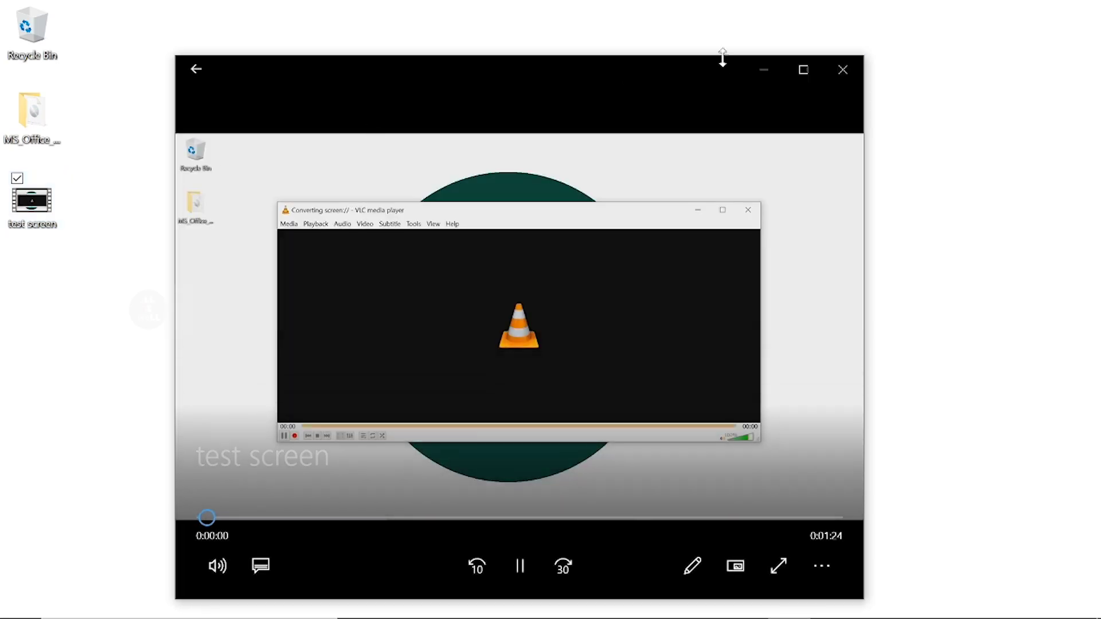
{"action": "left_click", "coordinate": [811, 70]}
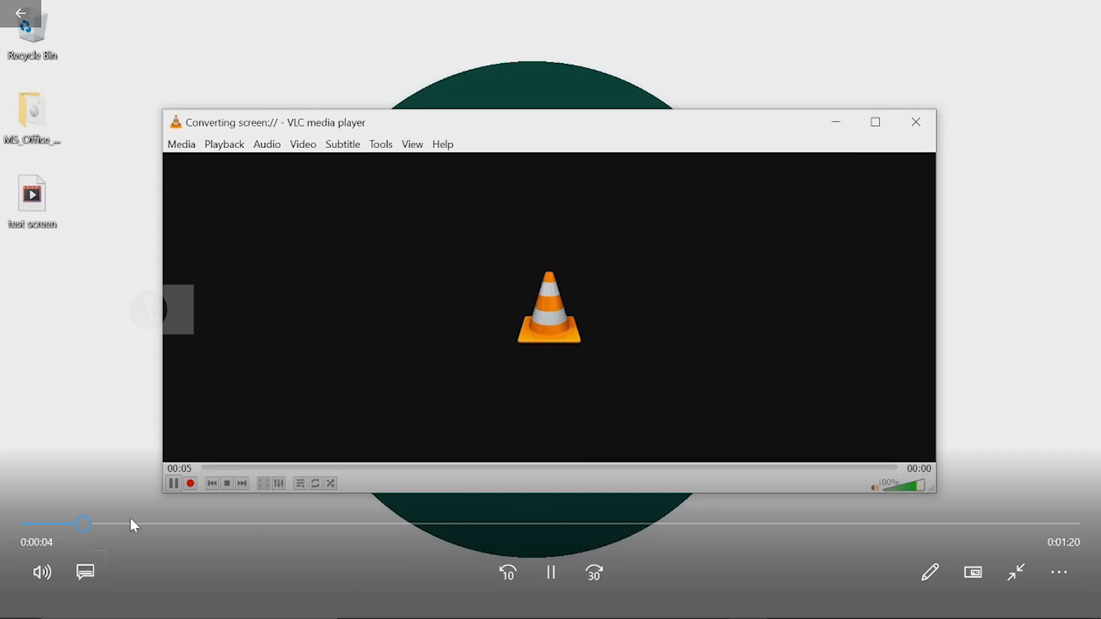
{"action": "left_click", "coordinate": [178, 524]}
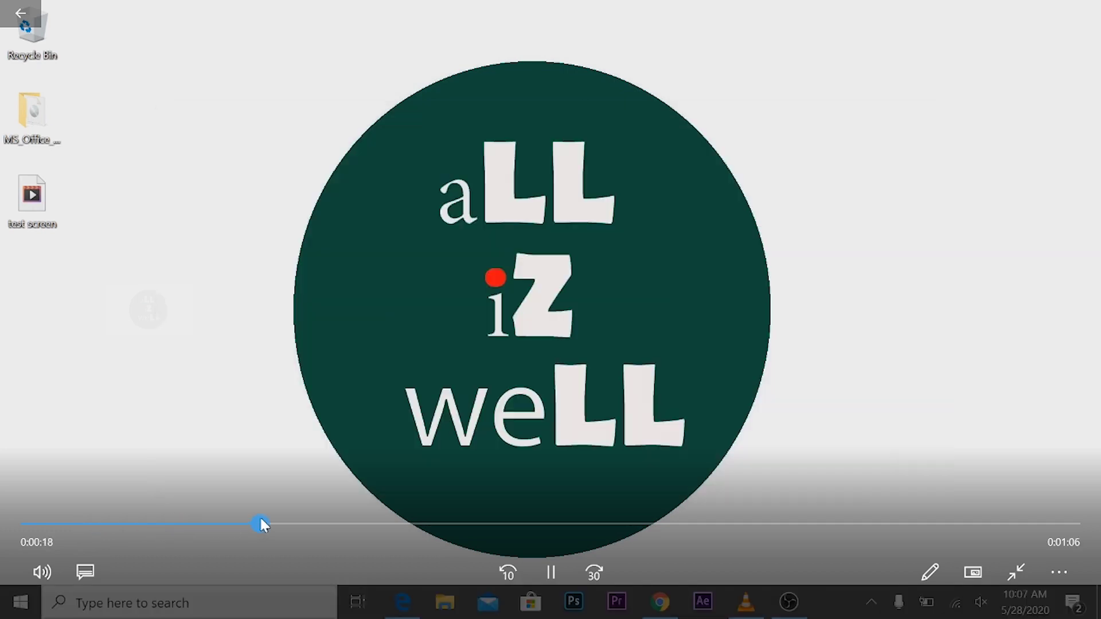
{"action": "left_click", "coordinate": [373, 523]}
{"action": "left_click", "coordinate": [519, 524]}
{"action": "left_click", "coordinate": [639, 523]}
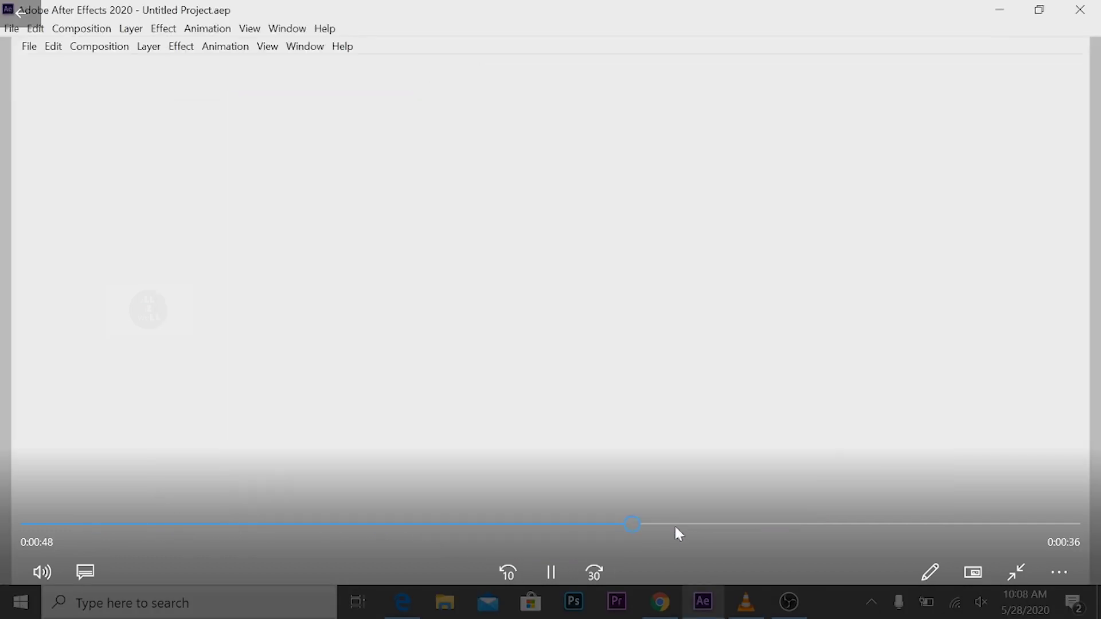
{"action": "left_click", "coordinate": [739, 524]}
{"action": "left_click", "coordinate": [820, 523]}
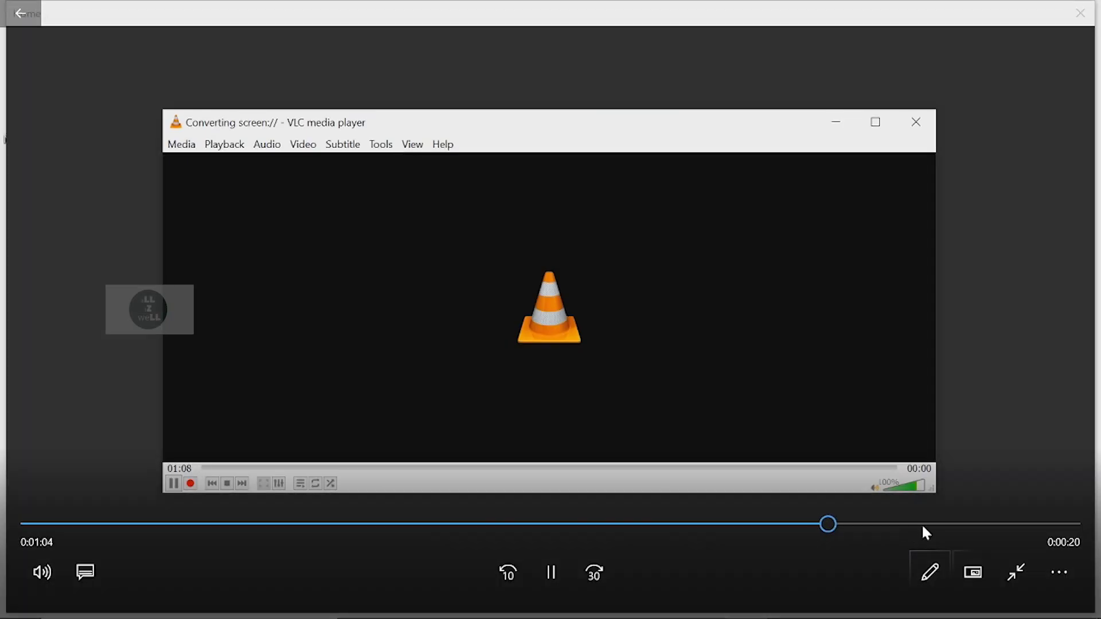
{"action": "left_click", "coordinate": [924, 524]}
{"action": "left_click", "coordinate": [996, 523]}
{"action": "left_click", "coordinate": [1029, 523]}
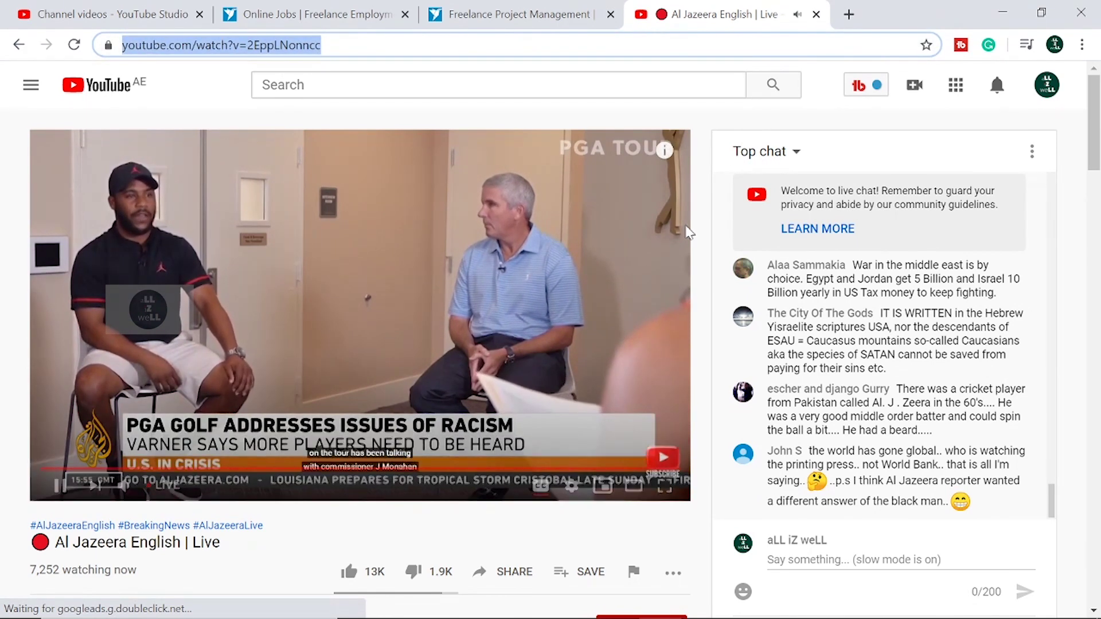
Copy the Al Jazeera English live stream's URL from the browser address bar
{"action": "right_click", "coordinate": [349, 211]}
{"action": "left_click", "coordinate": [322, 204]}
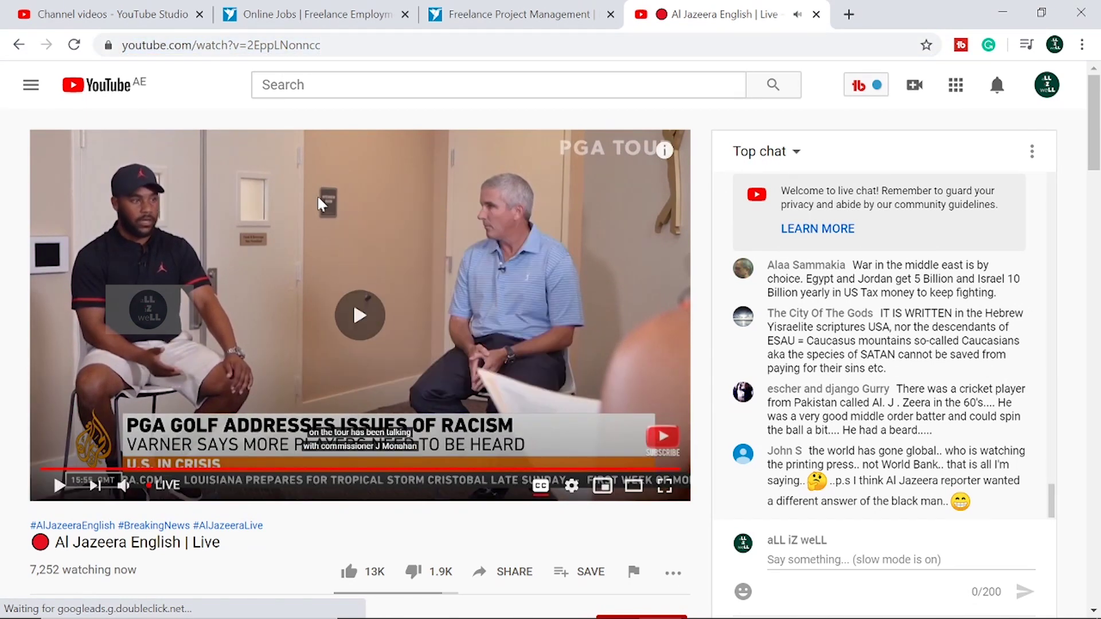
{"action": "key", "text": "ctrl+l"}
{"action": "key", "text": "ctrl+a"}
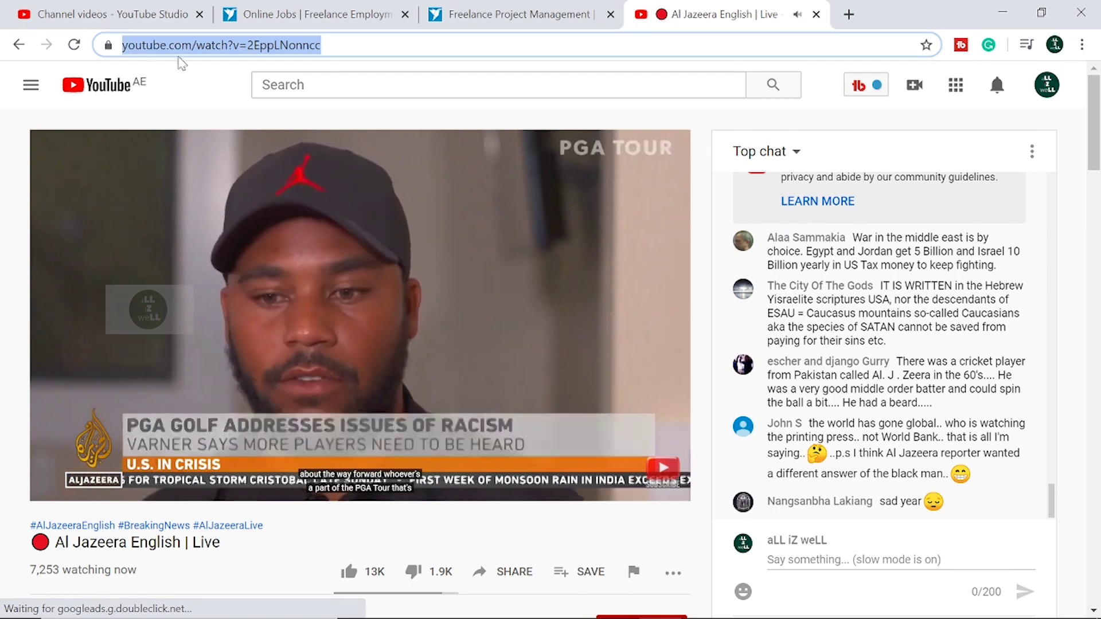
{"action": "right_click", "coordinate": [201, 45]}
{"action": "left_click", "coordinate": [240, 135]}
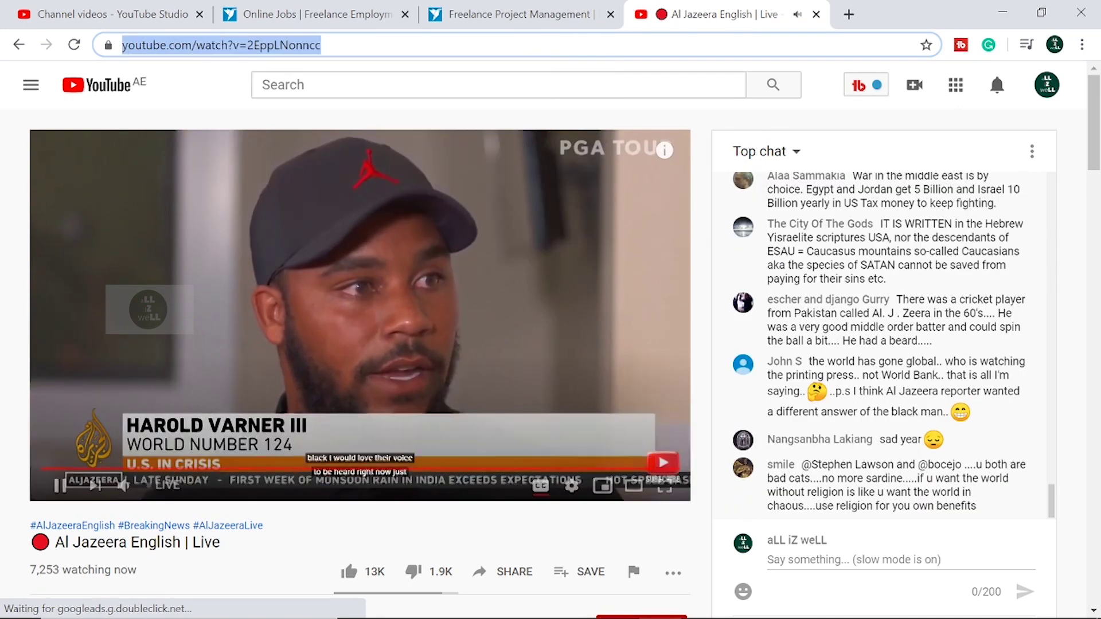
Minimize the browser and launch VLC via a Windows search for 'media player'
{"action": "left_click", "coordinate": [1004, 16]}
{"action": "left_click", "coordinate": [125, 606]}
{"action": "type", "text": "media player"}
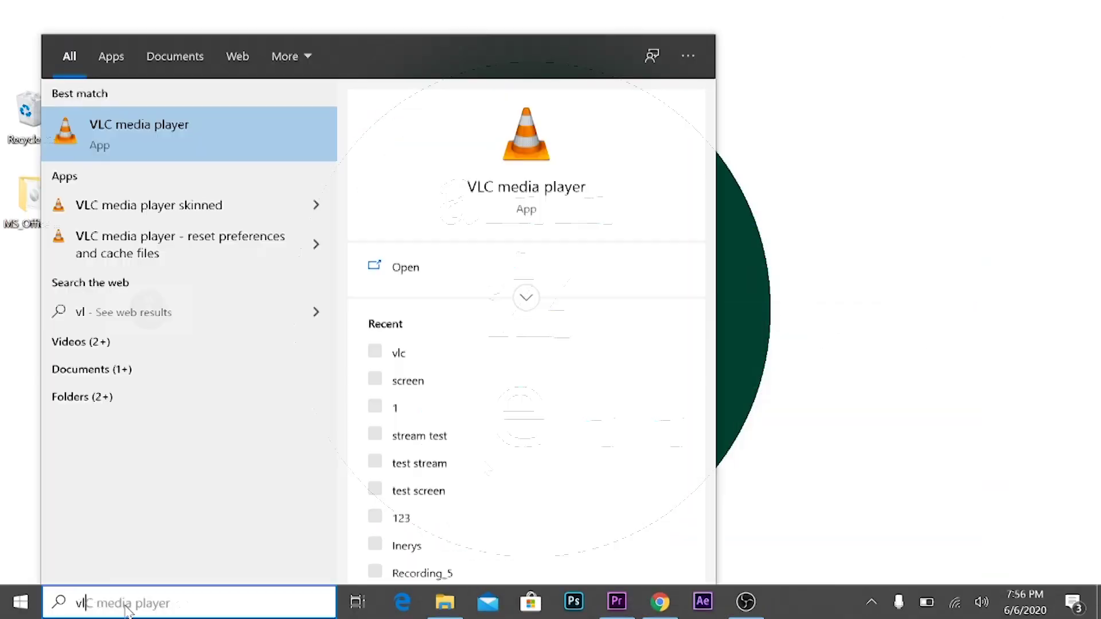
{"action": "key", "text": "Return"}
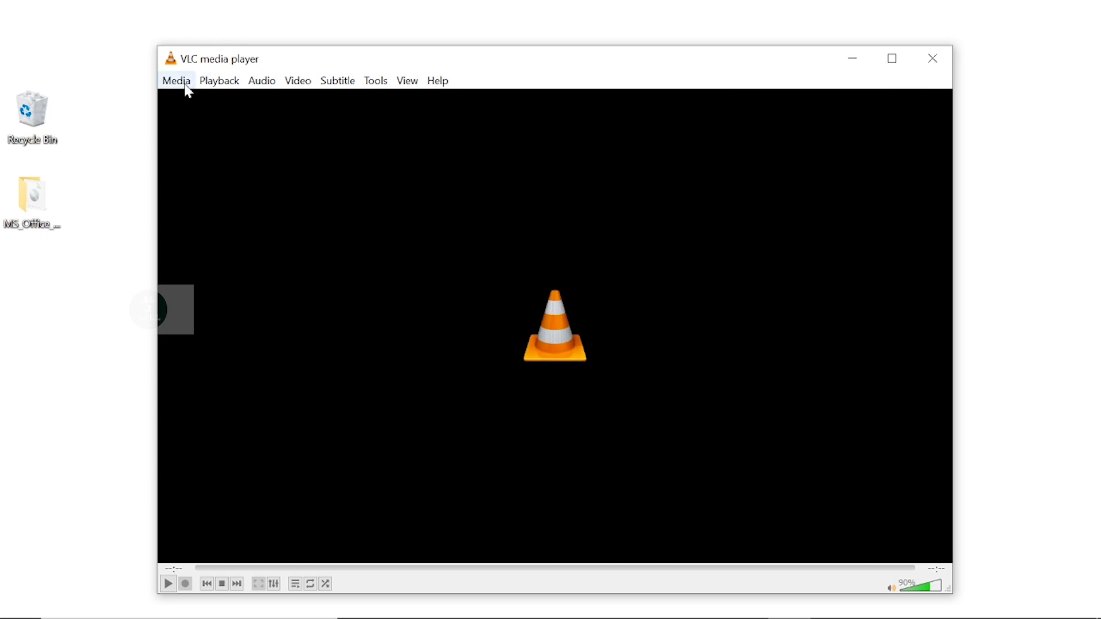
Open the pasted YouTube live stream URL as a network stream and choose Convert
{"action": "left_click", "coordinate": [183, 83]}
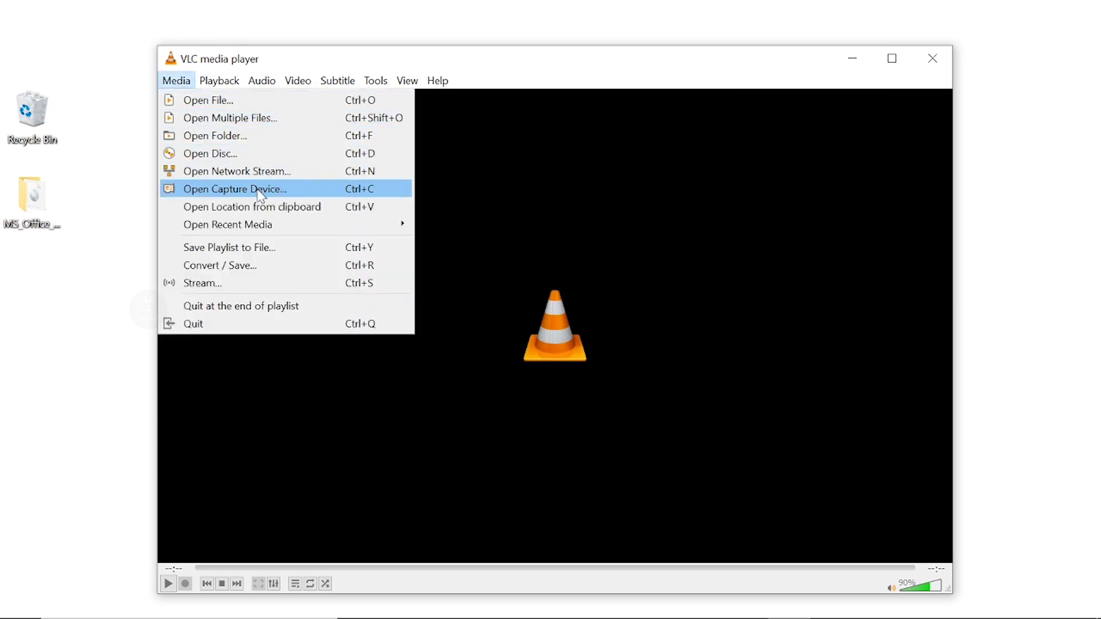
{"action": "left_click", "coordinate": [259, 172]}
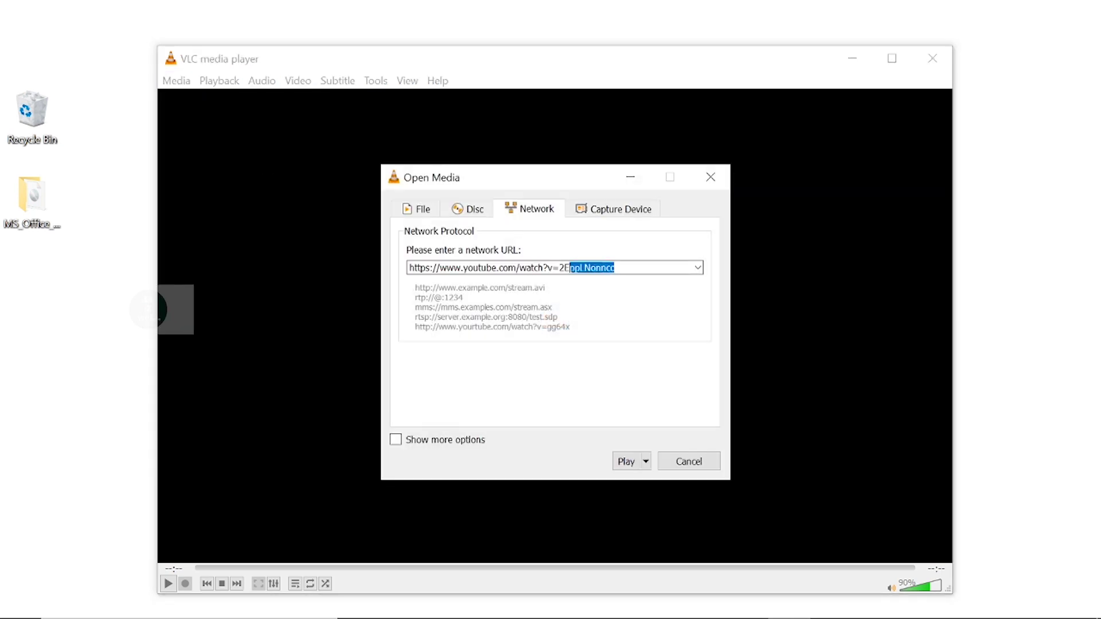
{"action": "key", "text": "End"}
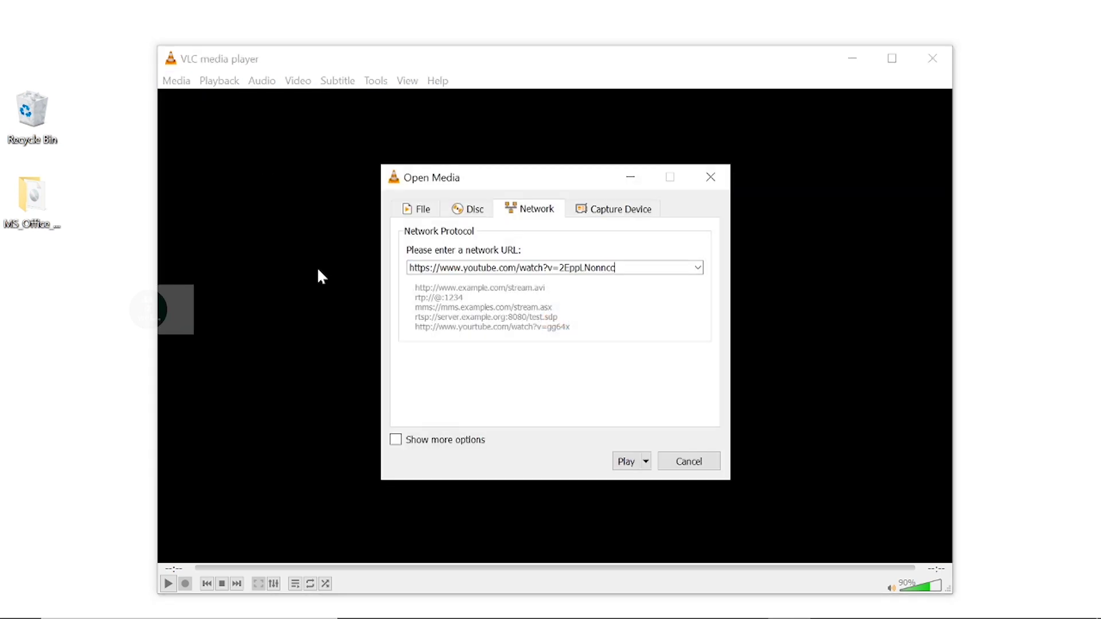
{"action": "left_click", "coordinate": [646, 463]}
{"action": "left_click", "coordinate": [655, 537]}
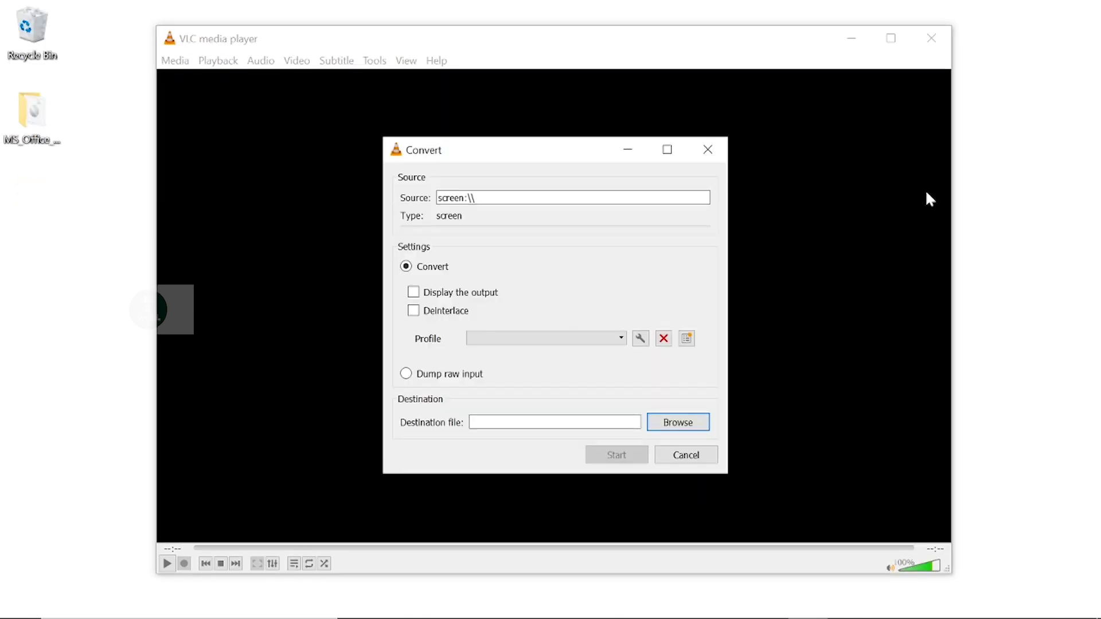
Create the 'screen' profile with MP4/MOV encapsulation and H-264 video enabled
{"action": "left_click", "coordinate": [686, 339]}
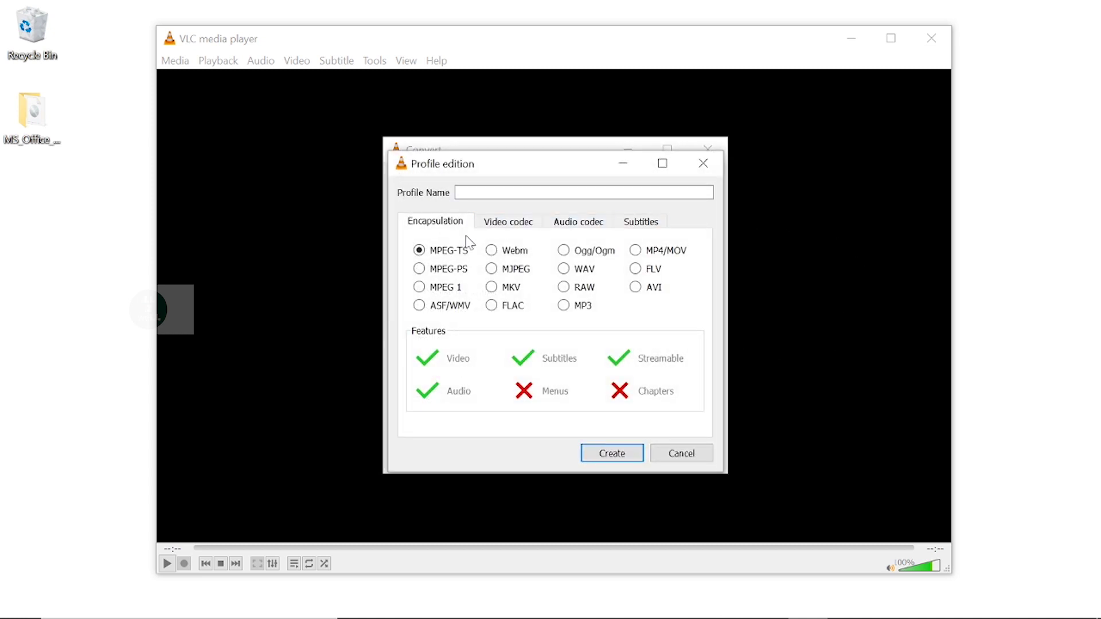
{"action": "left_click", "coordinate": [636, 251]}
{"action": "left_click", "coordinate": [513, 228]}
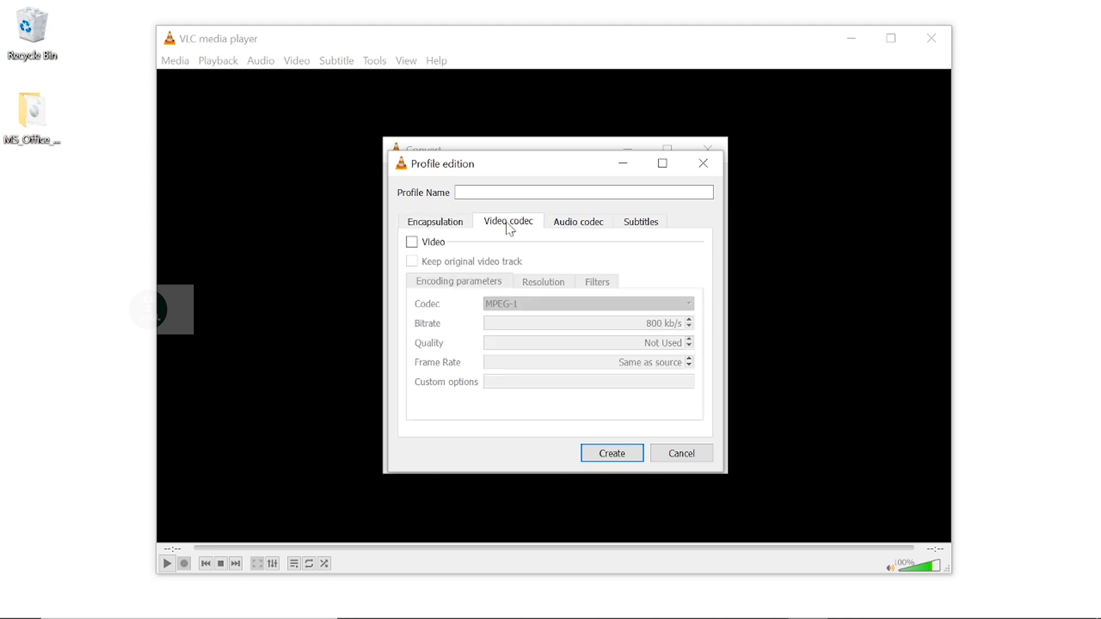
{"action": "left_click", "coordinate": [412, 243]}
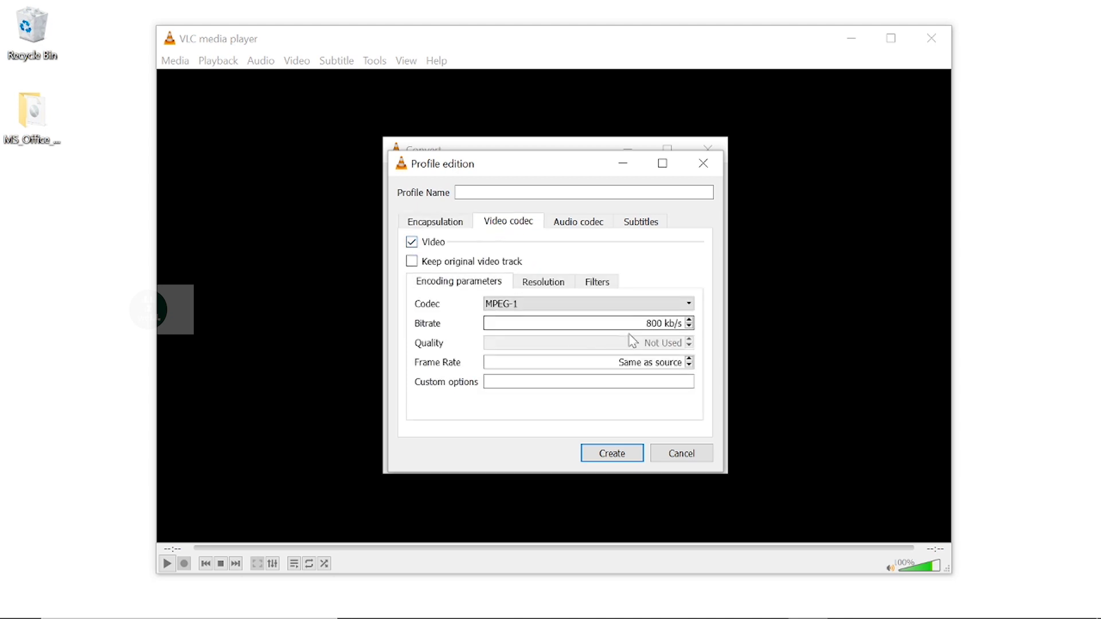
{"action": "left_click", "coordinate": [637, 305]}
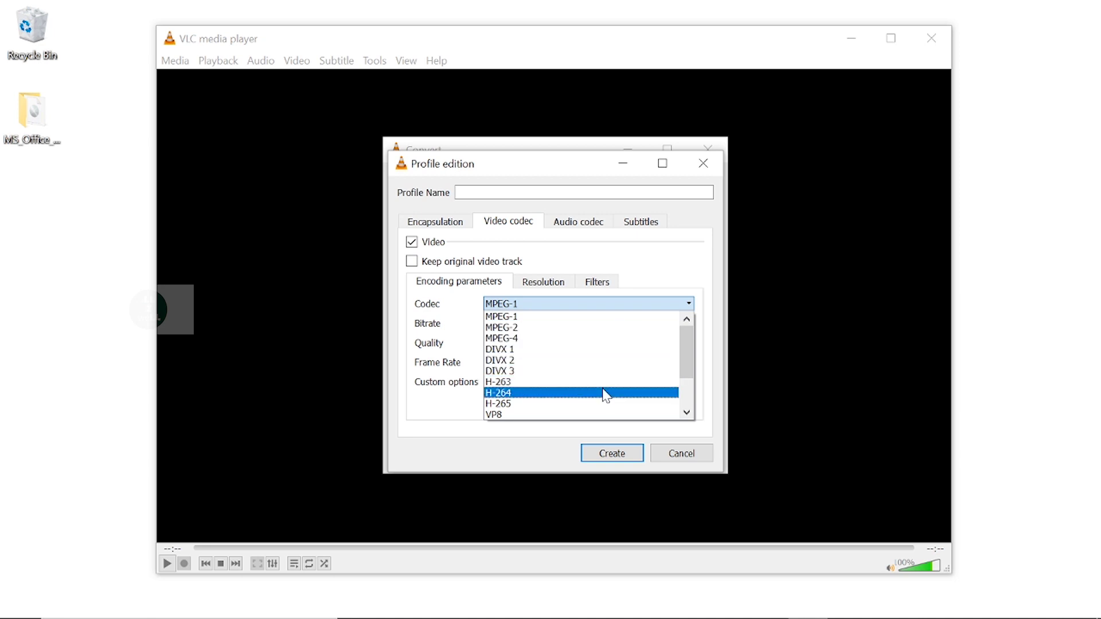
{"action": "left_click", "coordinate": [604, 393]}
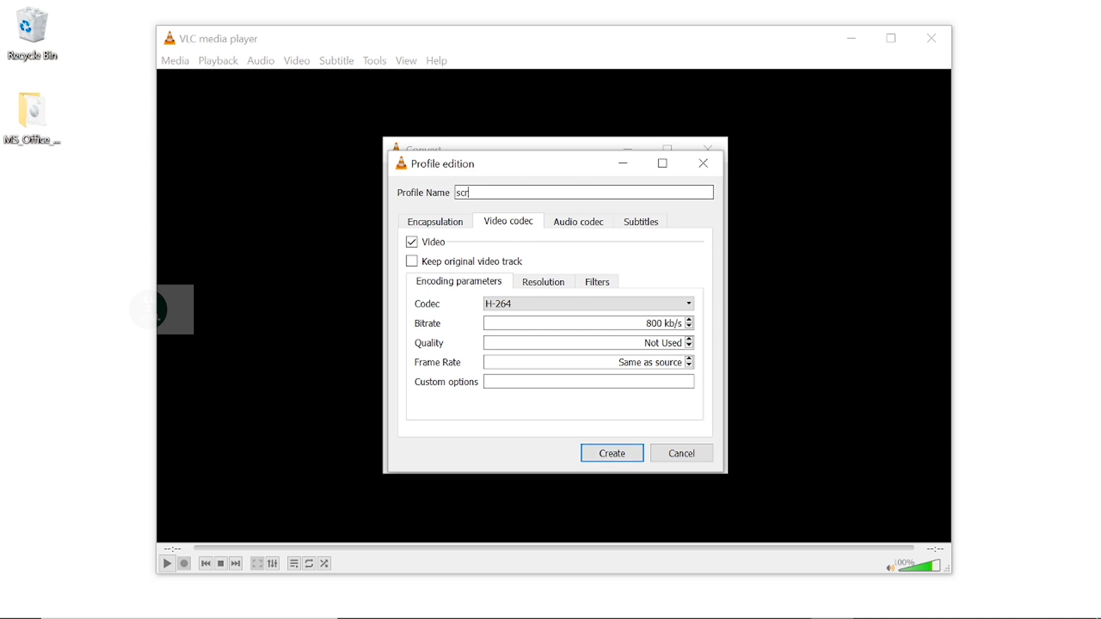
{"action": "left_click", "coordinate": [614, 456]}
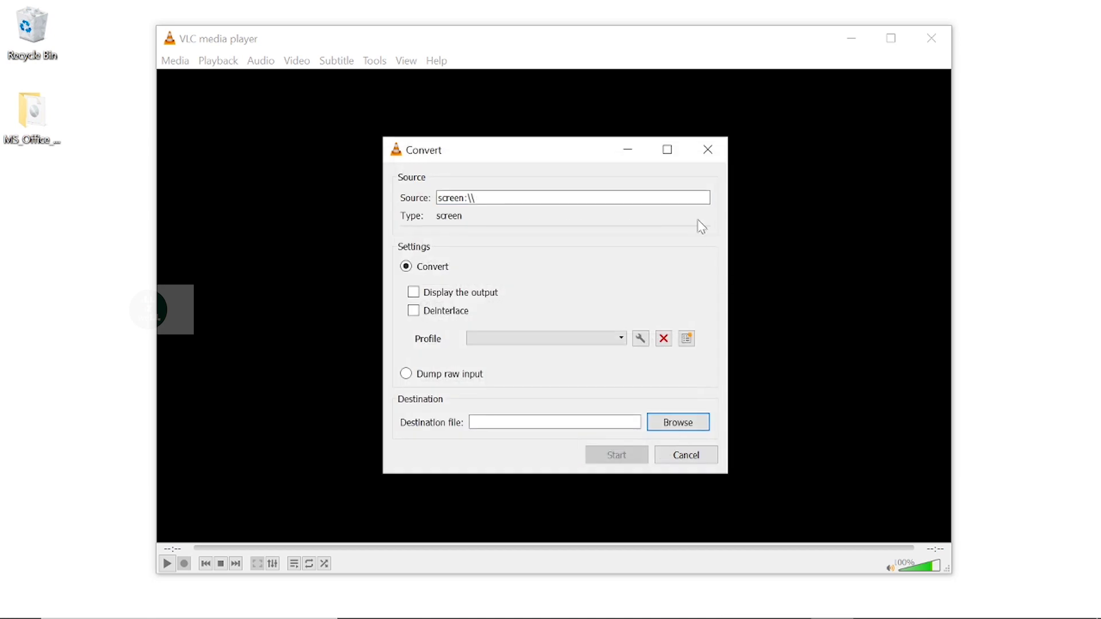
Save the output as screen.mp4 (Containers *.mp4) on the Desktop and start the conversion
{"action": "left_click", "coordinate": [678, 421]}
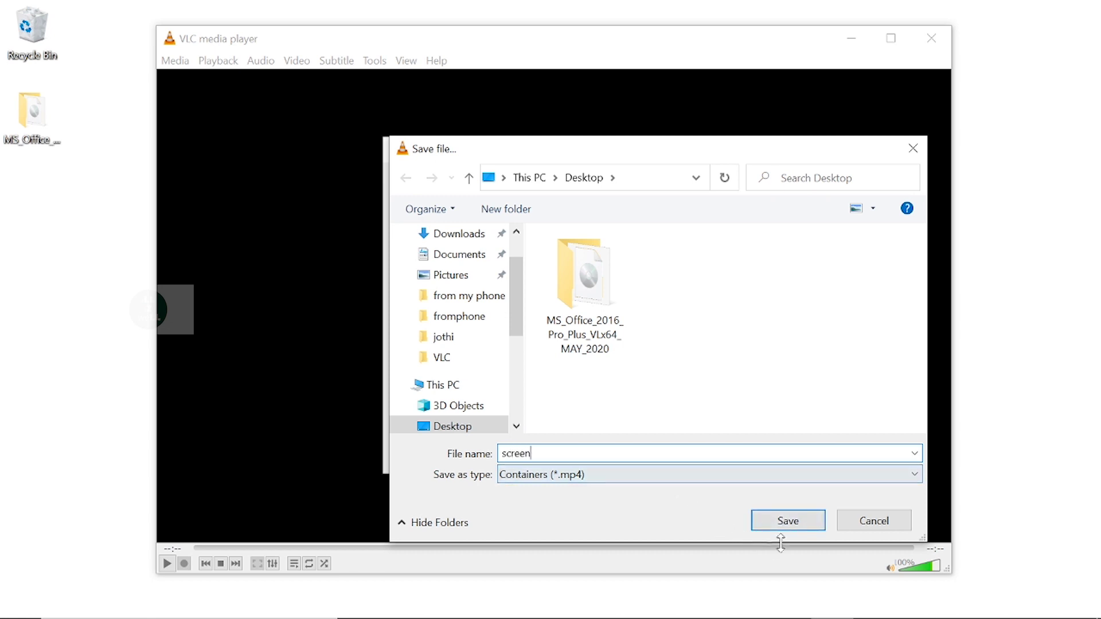
{"action": "left_click", "coordinate": [756, 479]}
{"action": "left_click", "coordinate": [755, 480]}
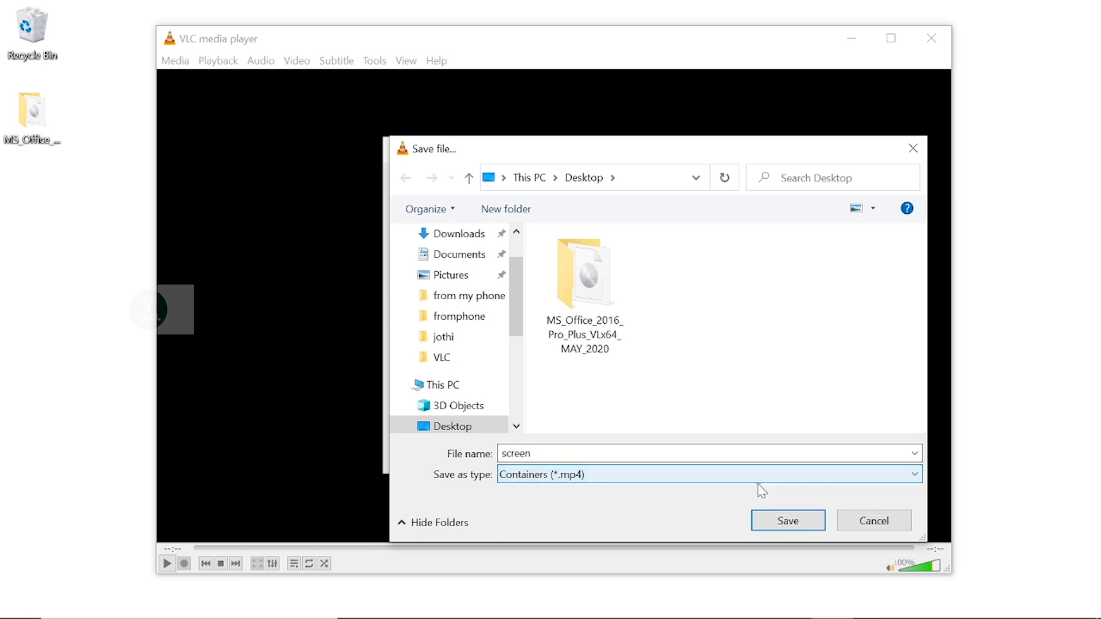
{"action": "left_click", "coordinate": [780, 530]}
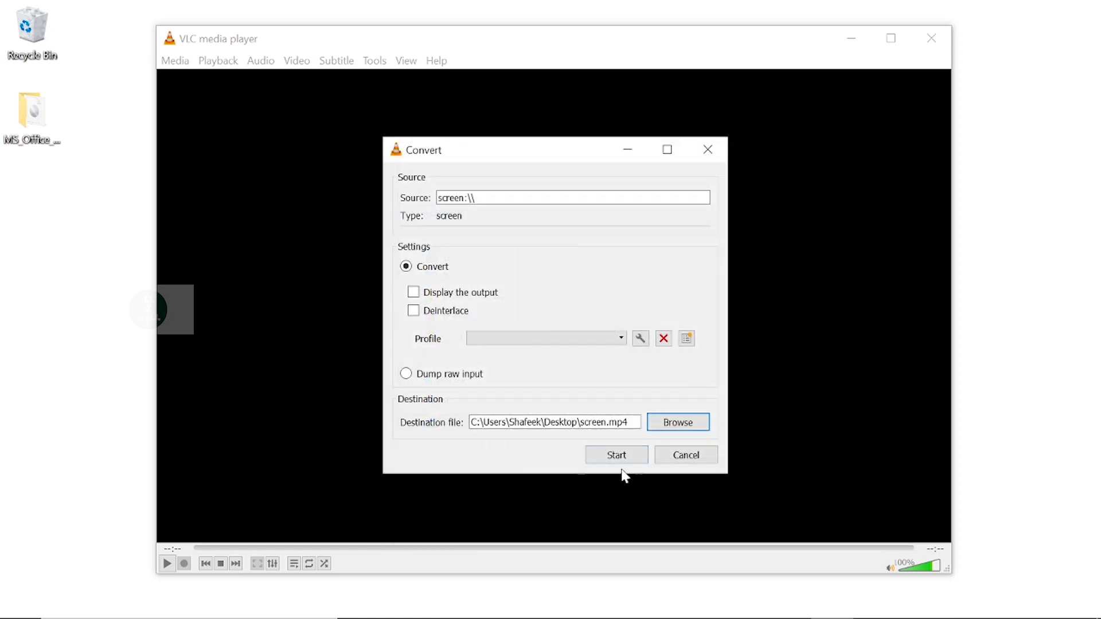
{"action": "left_click", "coordinate": [616, 455]}
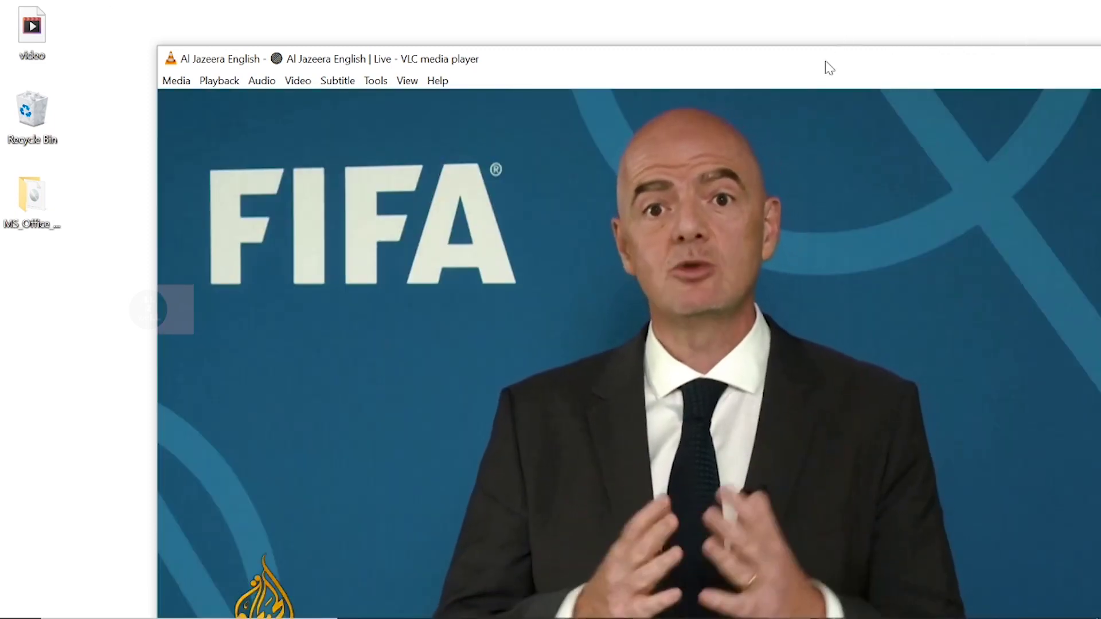
Move the VLC window up and left and shrink it so the whole Al Jazeera stream fits on screen
{"action": "left_click_drag", "start_coordinate": [829, 67], "coordinate": [732, 12]}
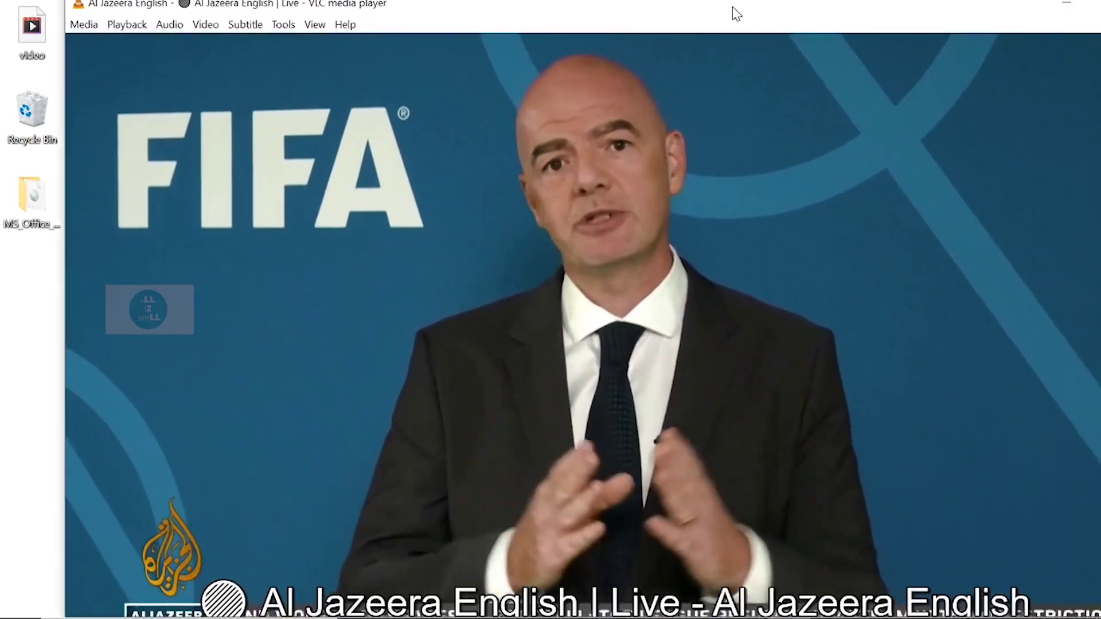
{"action": "left_click_drag", "start_coordinate": [1032, 26], "coordinate": [994, 26]}
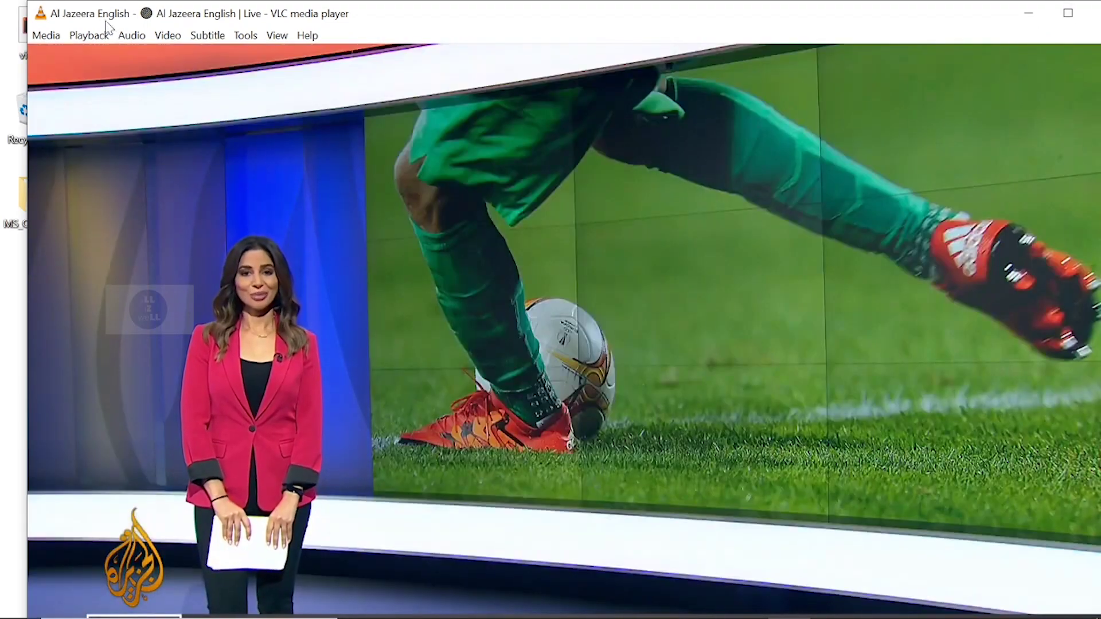
{"action": "left_click_drag", "start_coordinate": [28, 2], "coordinate": [172, 165]}
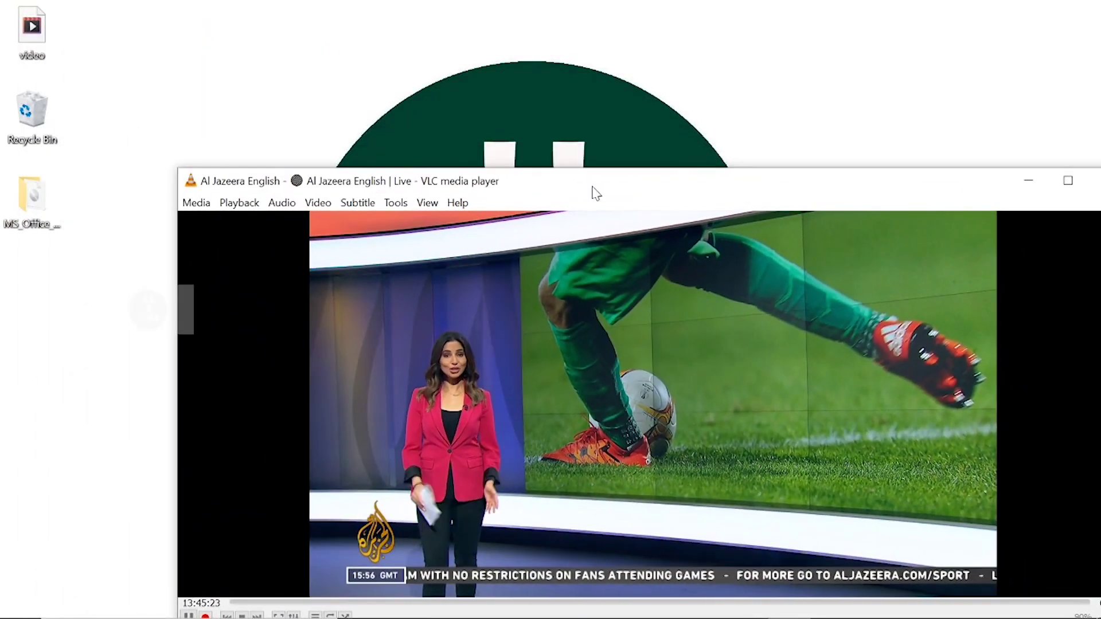
{"action": "left_click_drag", "start_coordinate": [592, 189], "coordinate": [536, 128]}
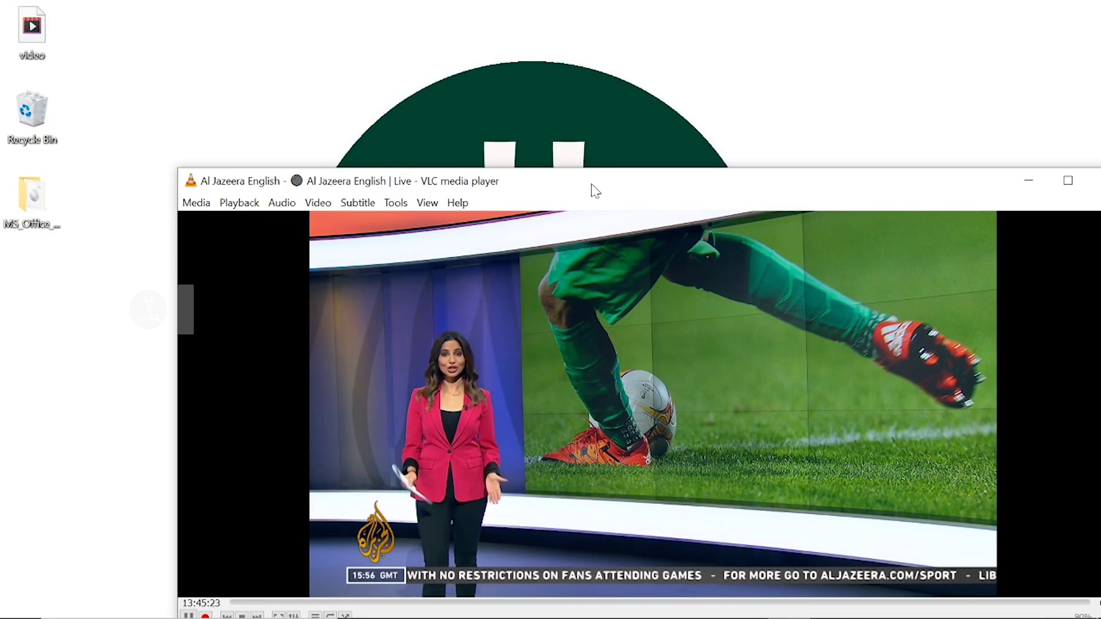
{"action": "left_click_drag", "start_coordinate": [592, 189], "coordinate": [532, 114]}
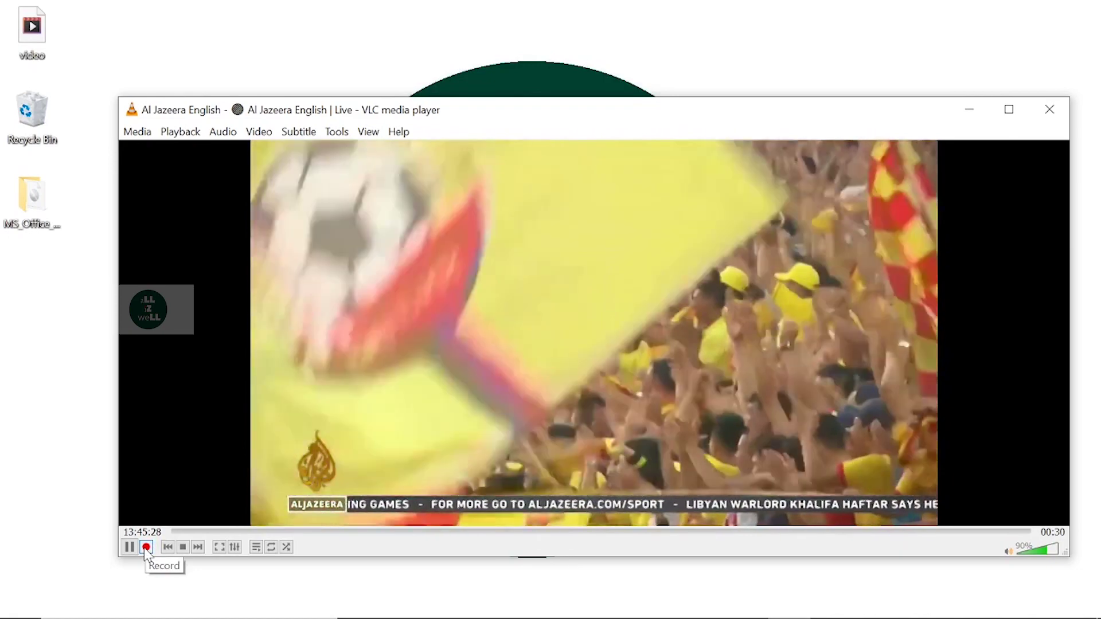
Start recording the playing Al Jazeera English live stream with the red Record button
{"action": "left_click", "coordinate": [146, 548]}
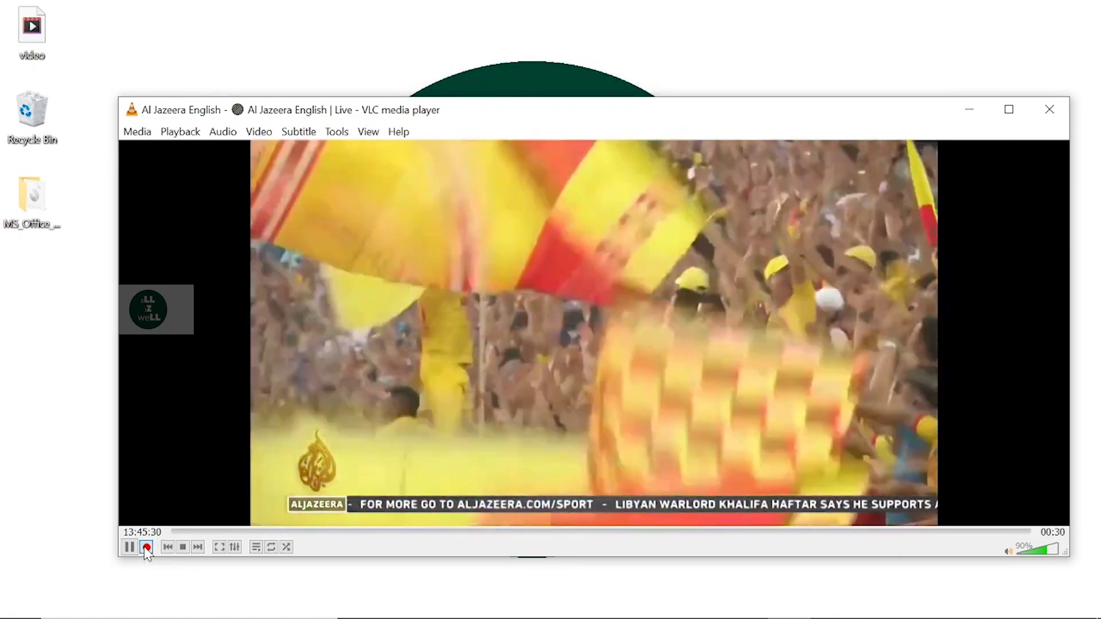